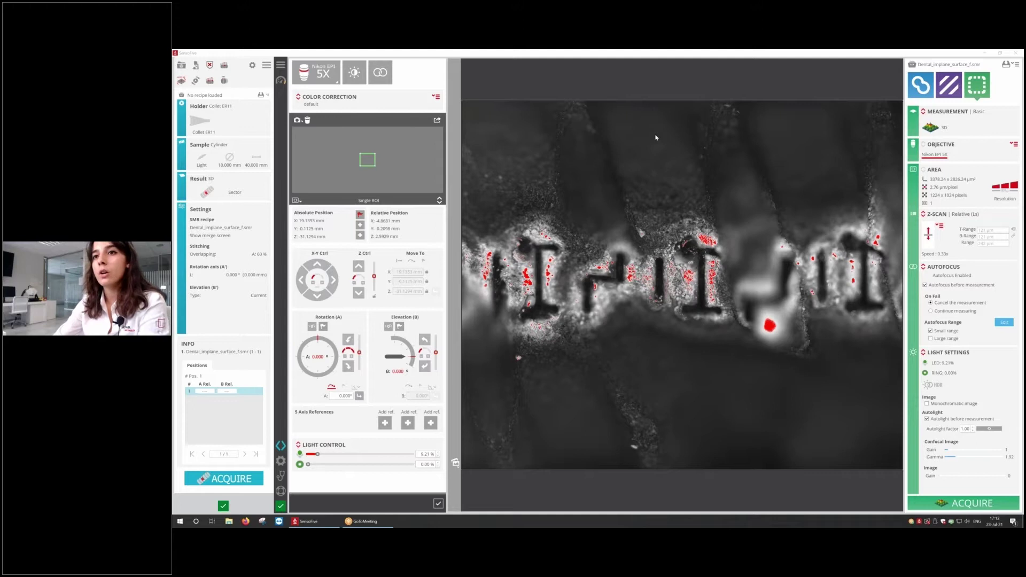
Capture an 18.58 x 2.83 mm overview image of the implant
{"action": "left_click", "coordinate": [295, 122]}
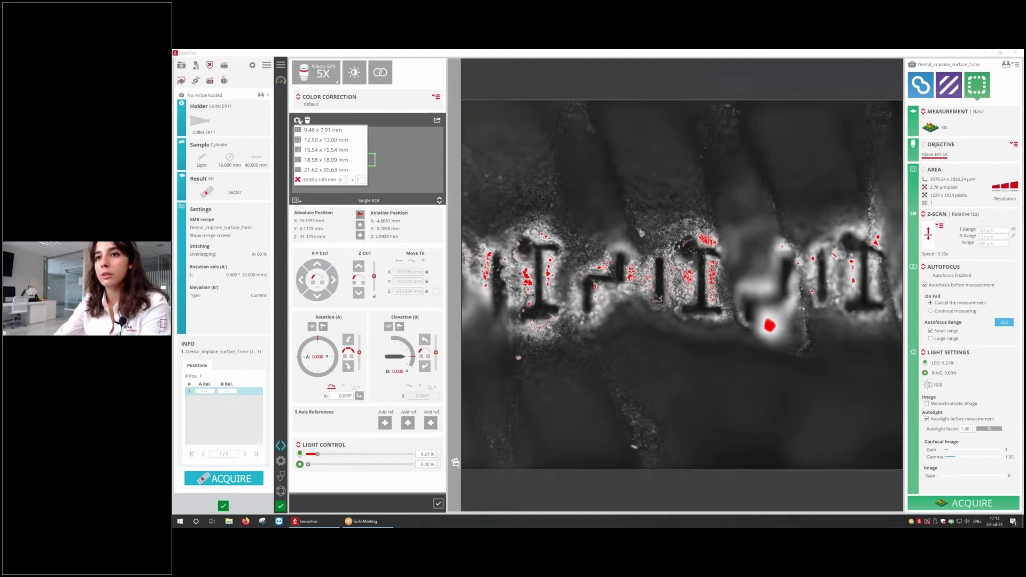
{"action": "left_click", "coordinate": [326, 182]}
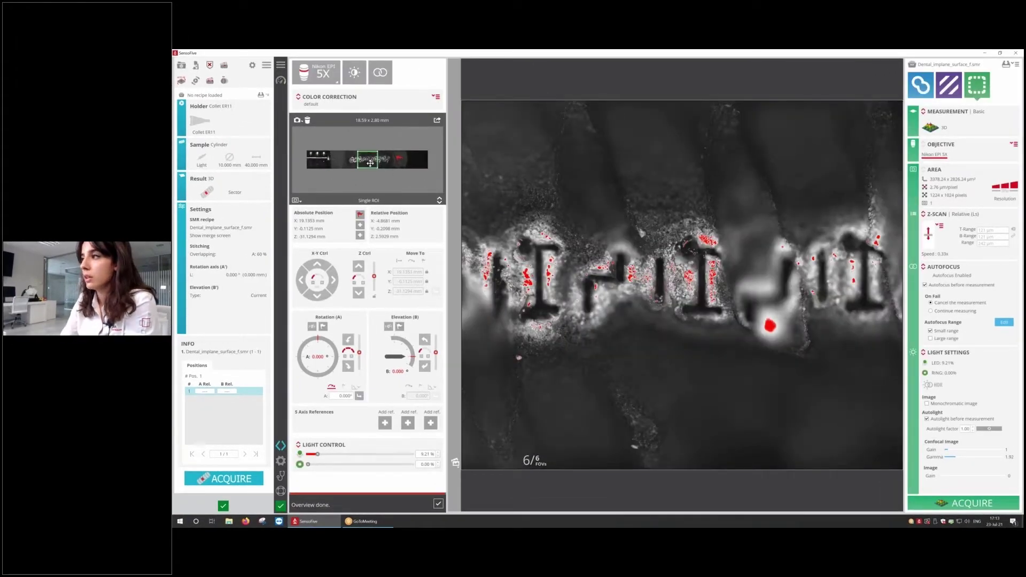
{"action": "scroll", "coordinate": [370, 163], "scroll_direction": "up", "scroll_amount": 2}
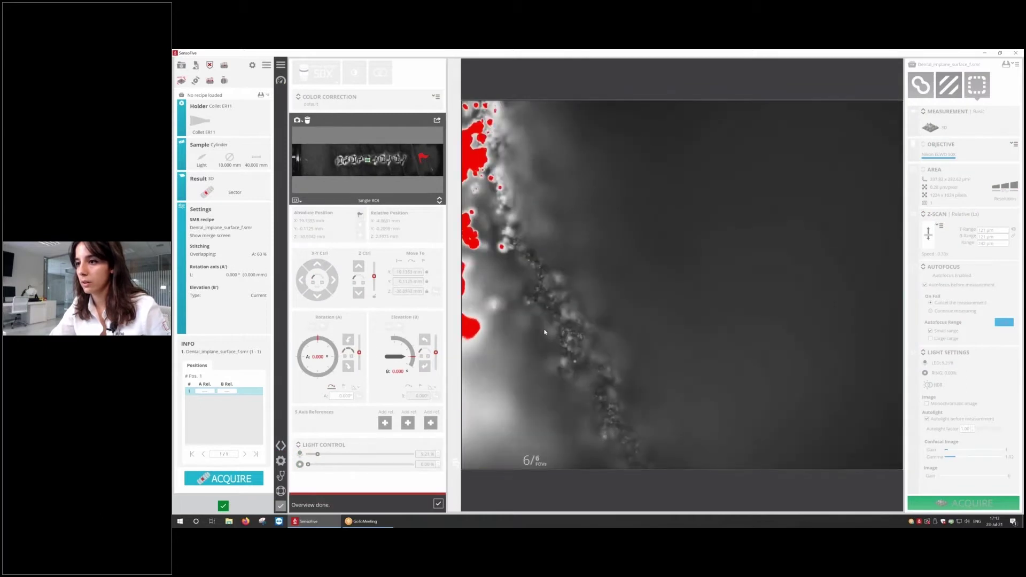
Move the 50X field of view onto the implant's threaded area and bring the textured surface into focus
{"action": "left_click_drag", "start_coordinate": [640, 337], "coordinate": [712, 337]}
{"action": "scroll", "coordinate": [369, 159], "scroll_direction": "up", "scroll_amount": 4}
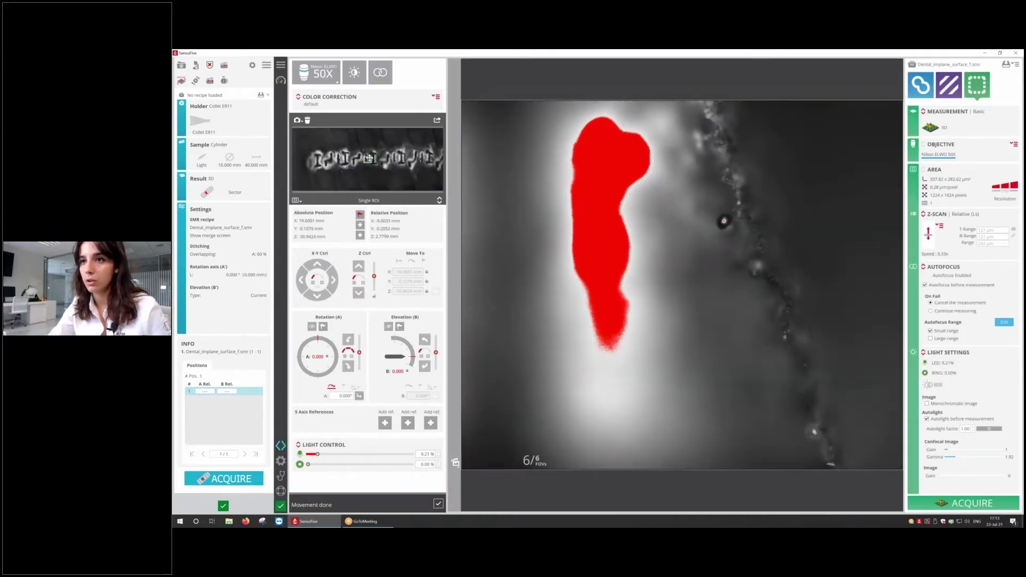
{"action": "double_click", "coordinate": [368, 160]}
{"action": "left_click_drag", "start_coordinate": [554, 290], "coordinate": [801, 294]}
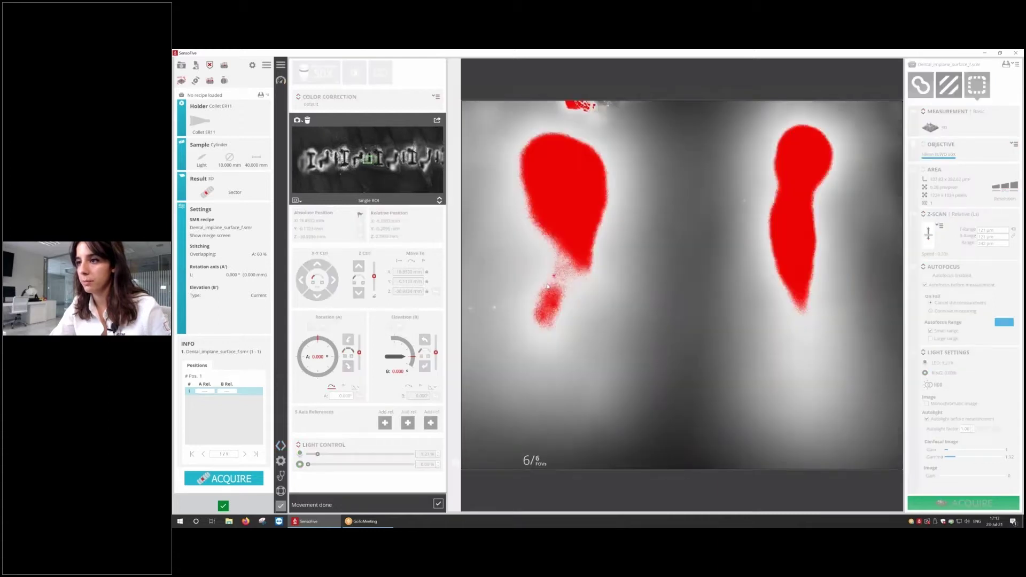
{"action": "scroll", "coordinate": [548, 286], "scroll_direction": "down", "scroll_amount": 5}
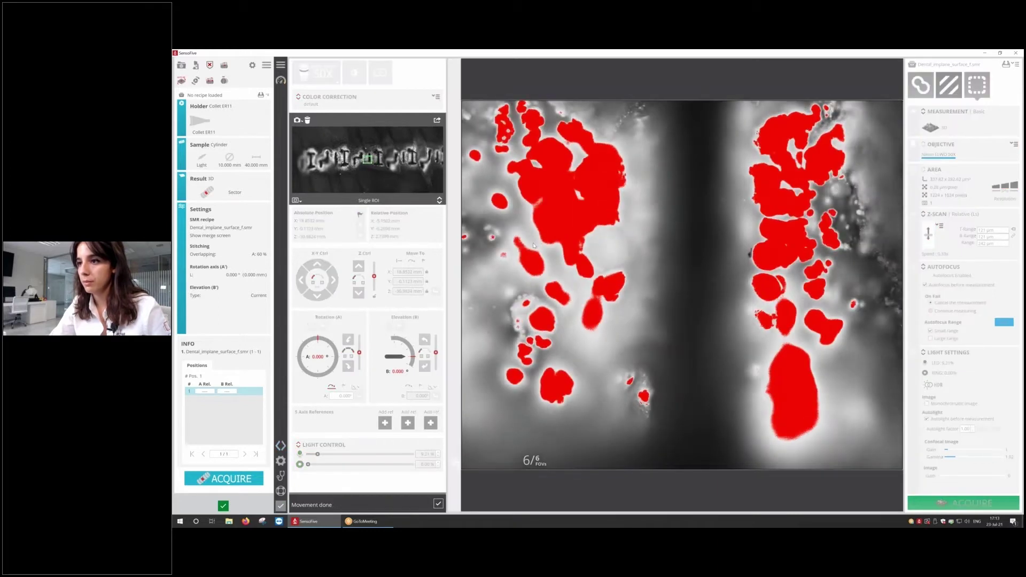
{"action": "left_click_drag", "start_coordinate": [640, 270], "coordinate": [677, 271]}
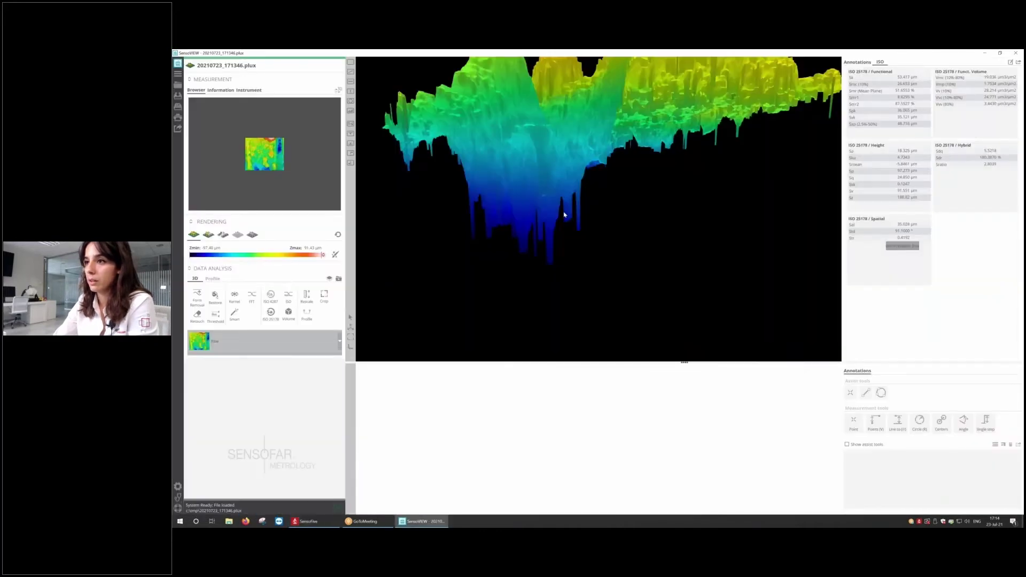
Inspect the acquired 3D topography from above and close its viewer
{"action": "left_click_drag", "start_coordinate": [563, 214], "coordinate": [641, 190]}
{"action": "scroll", "coordinate": [555, 291], "scroll_direction": "down", "scroll_amount": 3}
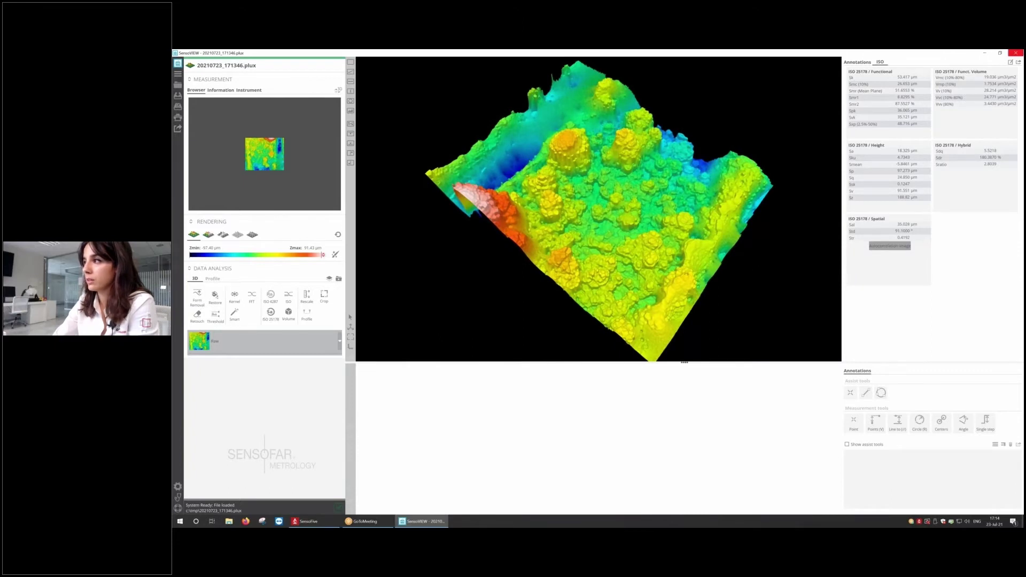
{"action": "left_click", "coordinate": [1015, 52]}
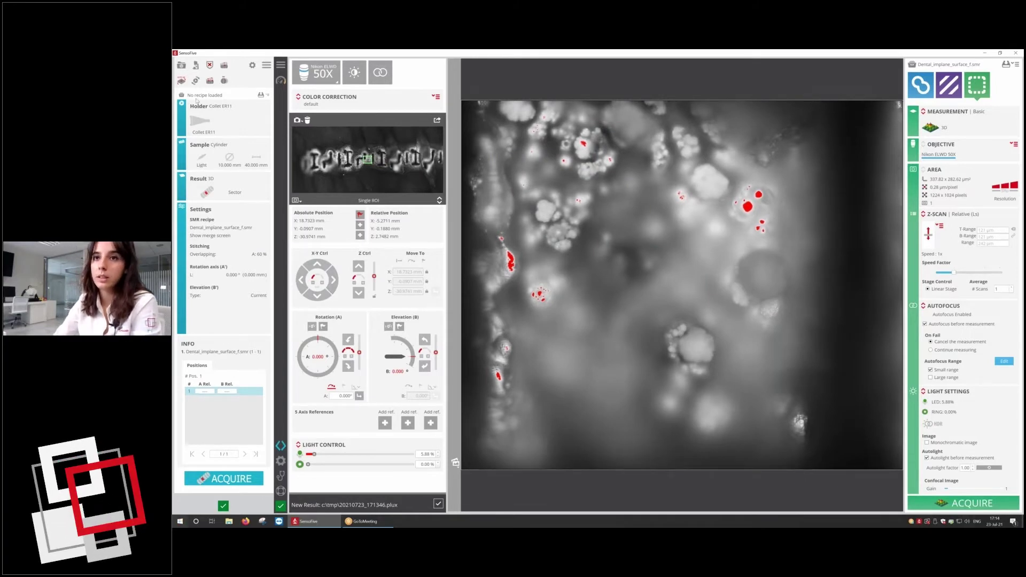
Change the recipe's result type to a manual Multiple Measure
{"action": "left_click", "coordinate": [192, 193]}
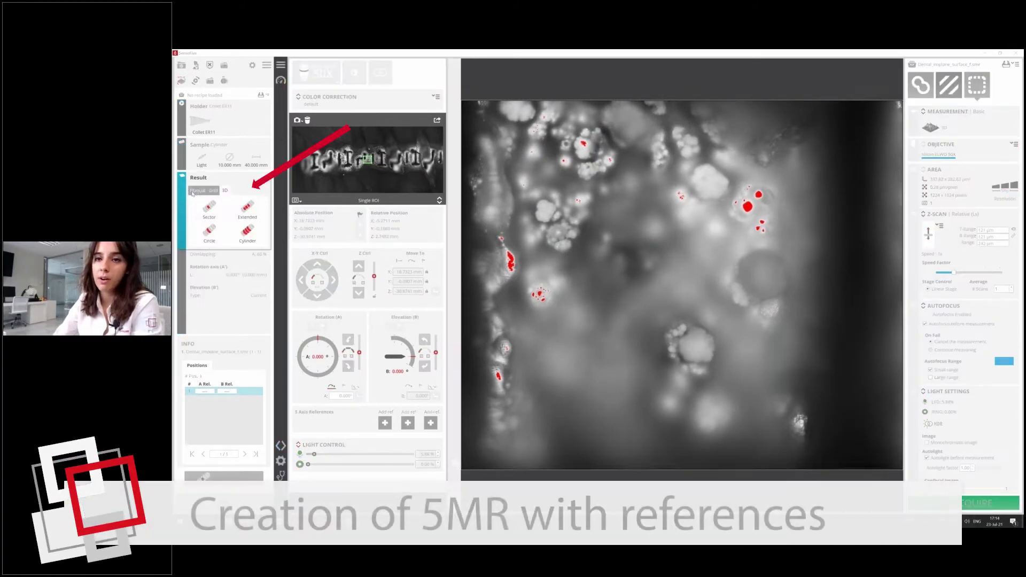
{"action": "left_click", "coordinate": [197, 191]}
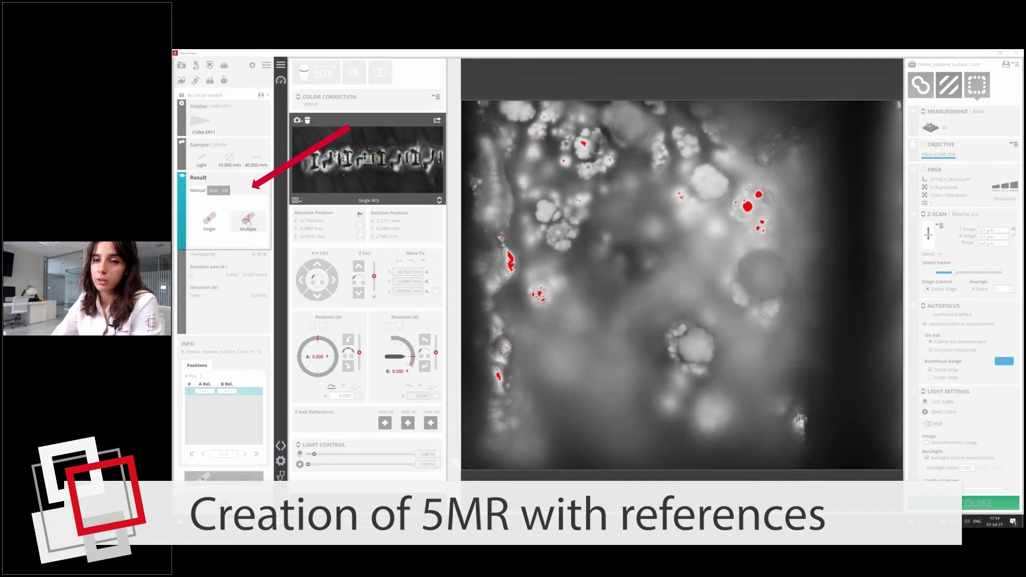
{"action": "left_click", "coordinate": [248, 220]}
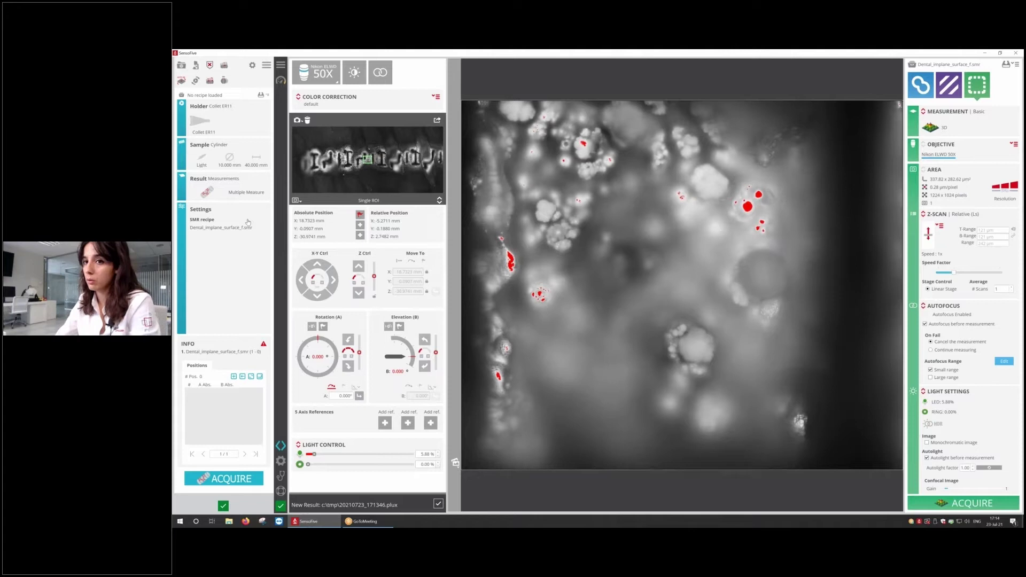
Set the recipe's movement to Relative, enable the use of references, and apply the settings
{"action": "left_click", "coordinate": [211, 212]}
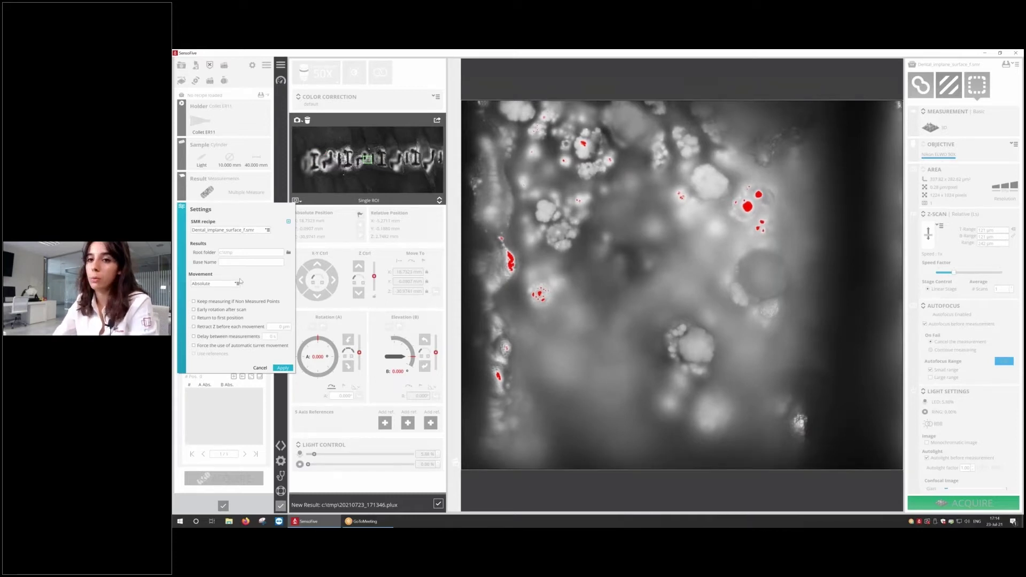
{"action": "left_click", "coordinate": [238, 284]}
{"action": "left_click", "coordinate": [209, 293]}
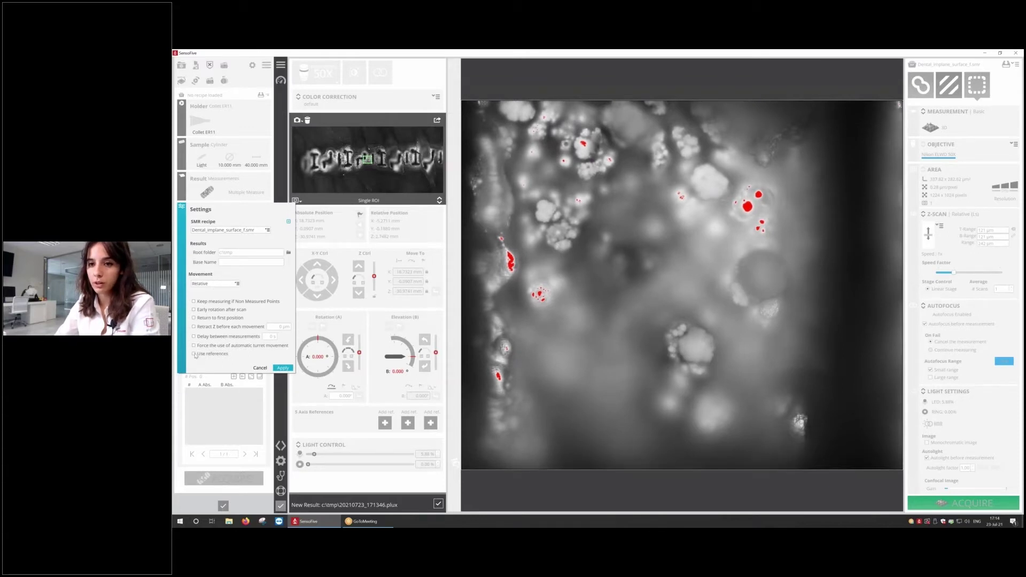
{"action": "left_click", "coordinate": [284, 368]}
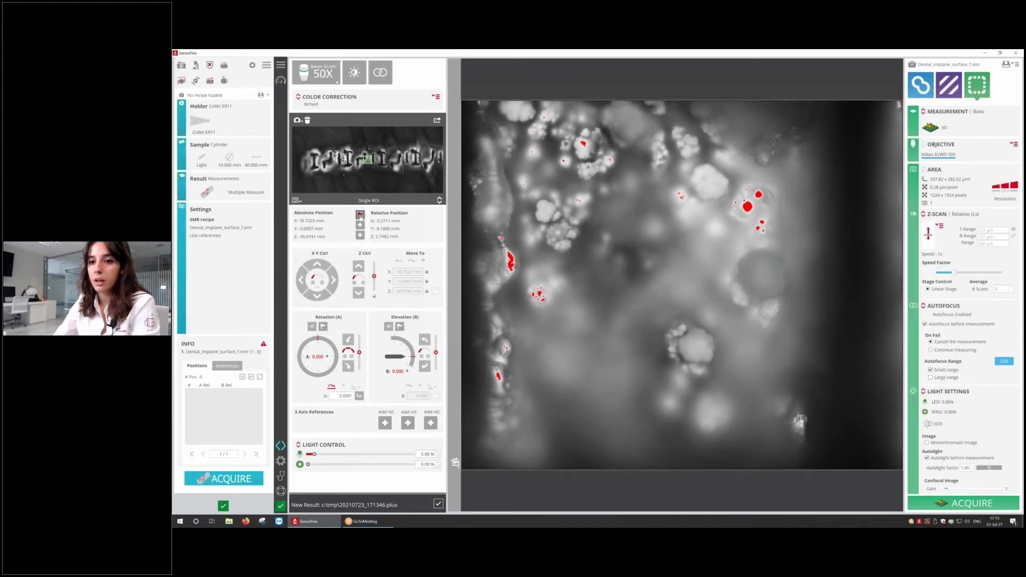
Show the recipe's references and overwrite the existing relative-position reference with the current stage position
{"action": "left_click", "coordinate": [227, 366]}
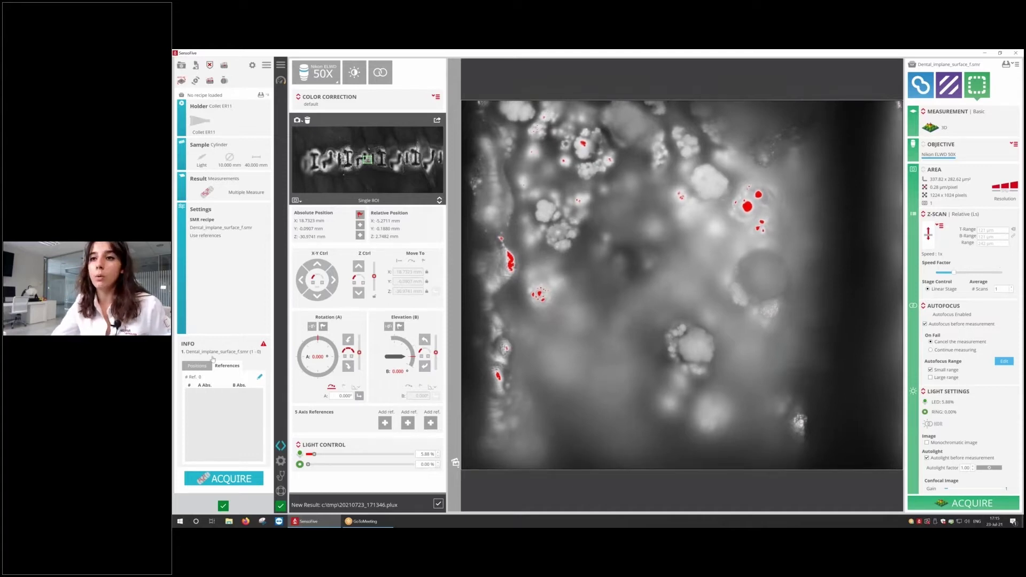
{"action": "left_click", "coordinate": [360, 214]}
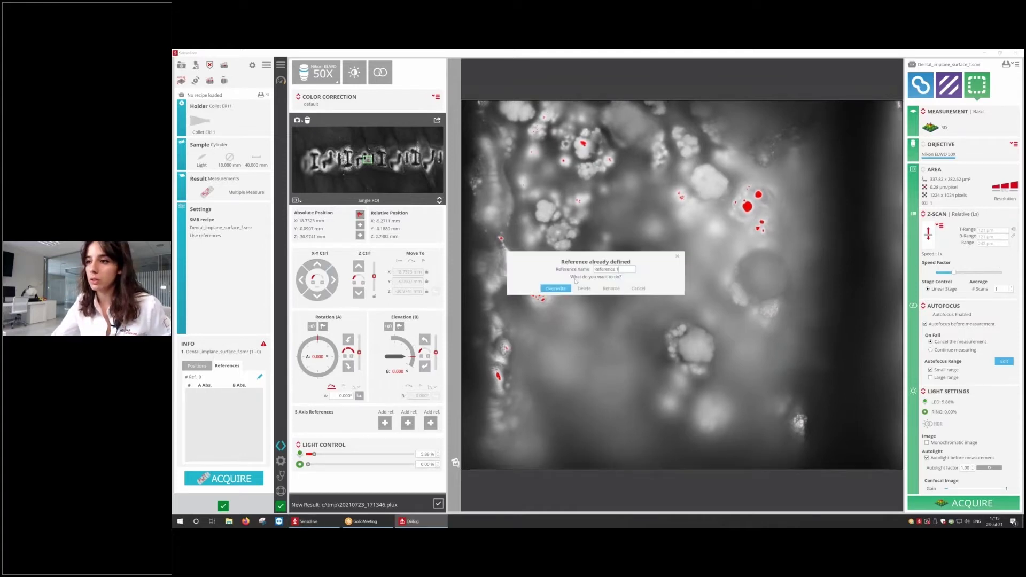
{"action": "left_click", "coordinate": [556, 288]}
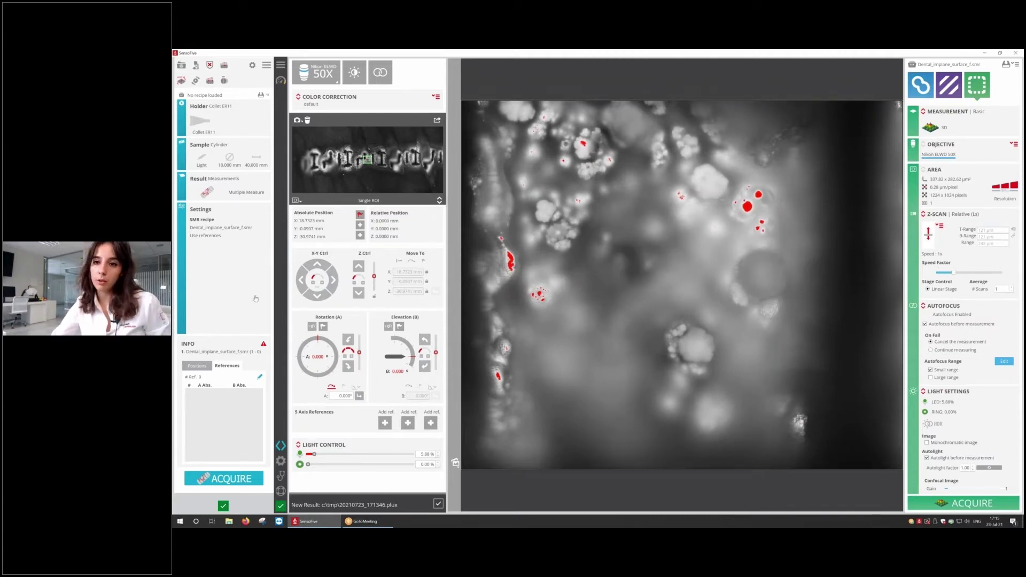
Begin defining one recipe reference and select the EPI 10X N objective for it
{"action": "left_click", "coordinate": [260, 377]}
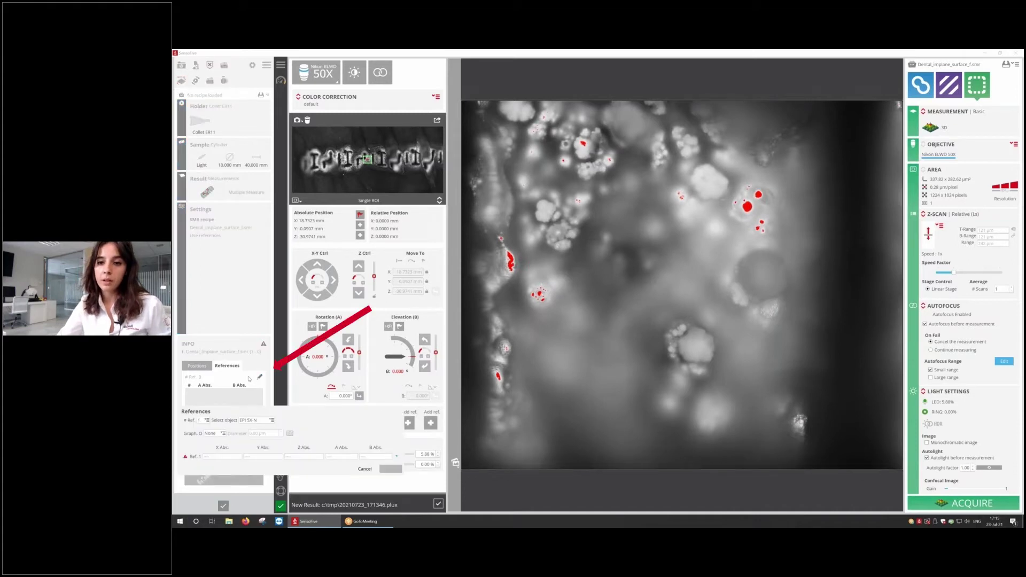
{"action": "left_click", "coordinate": [203, 420]}
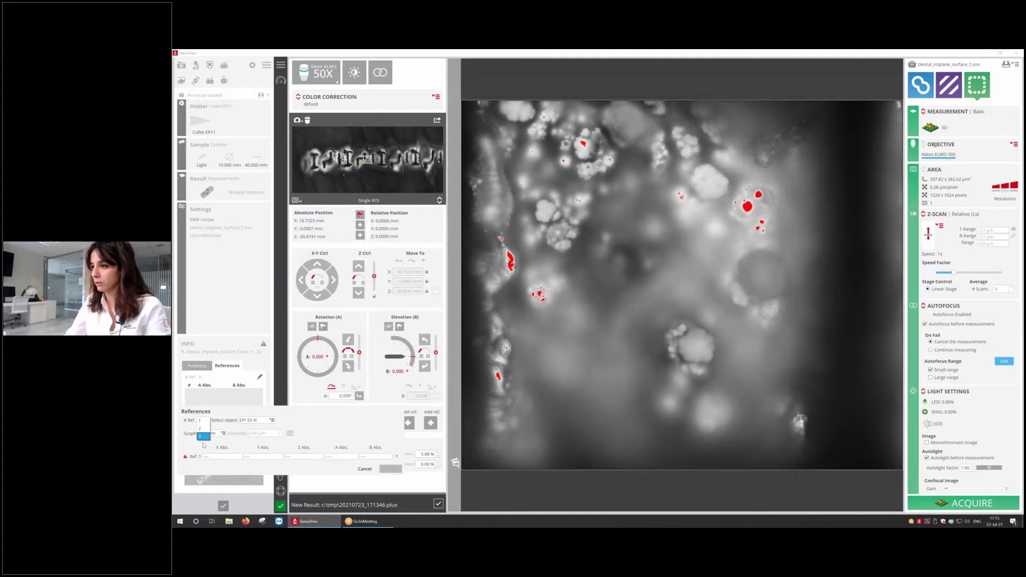
{"action": "left_click", "coordinate": [199, 421]}
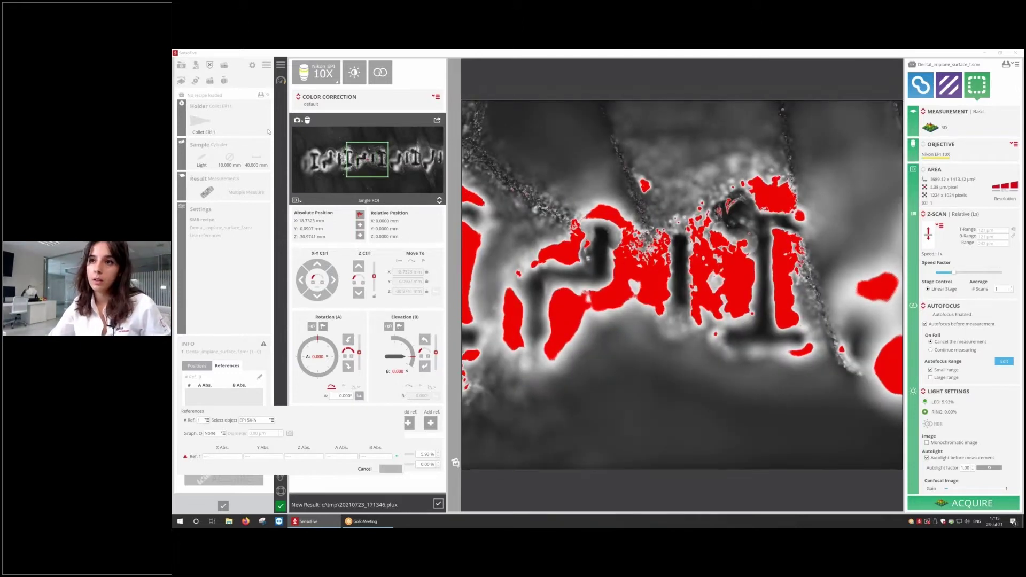
{"action": "left_click", "coordinate": [262, 421]}
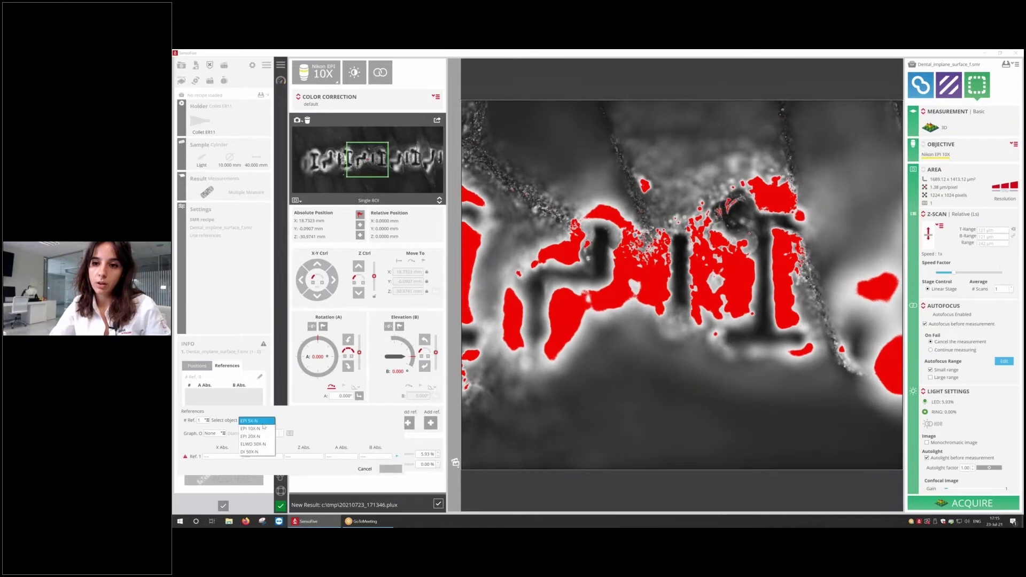
{"action": "left_click", "coordinate": [252, 428]}
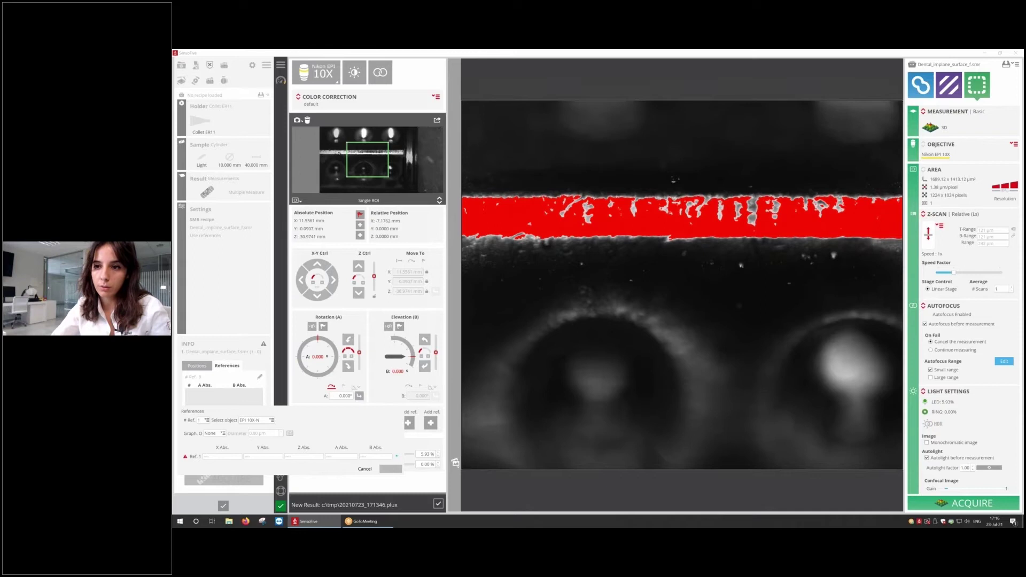
Rotate the sample to about 27.6°, bring the hole nearest the part's end into view, and store that position as reference 1
{"action": "left_click", "coordinate": [348, 340]}
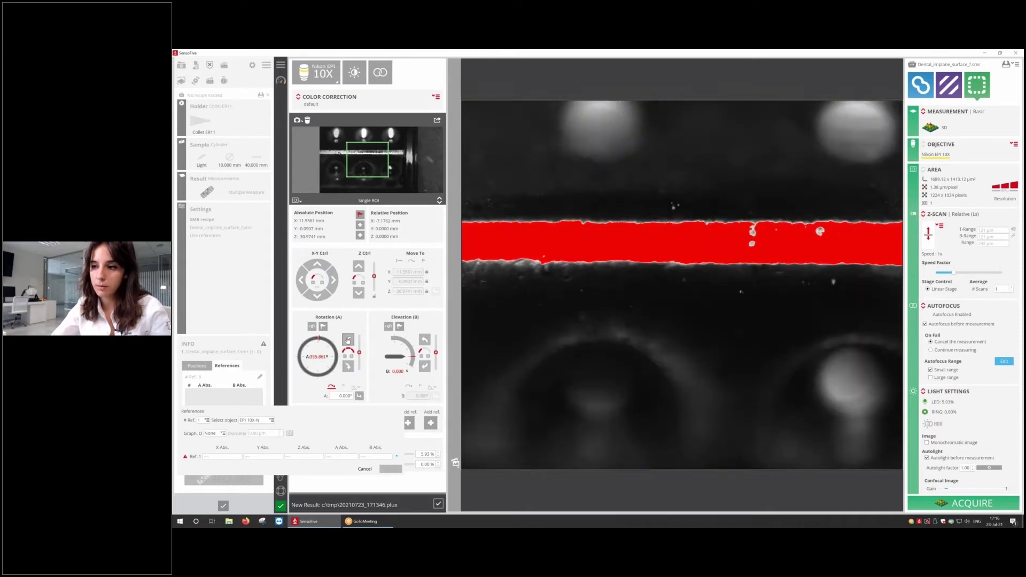
{"action": "middle_click", "coordinate": [590, 343]}
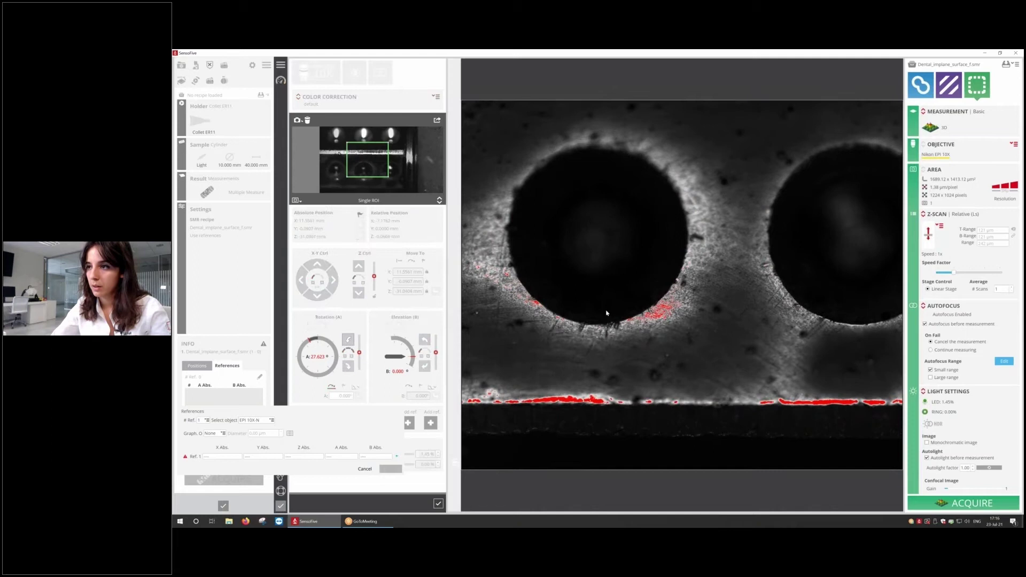
{"action": "double_click", "coordinate": [600, 259]}
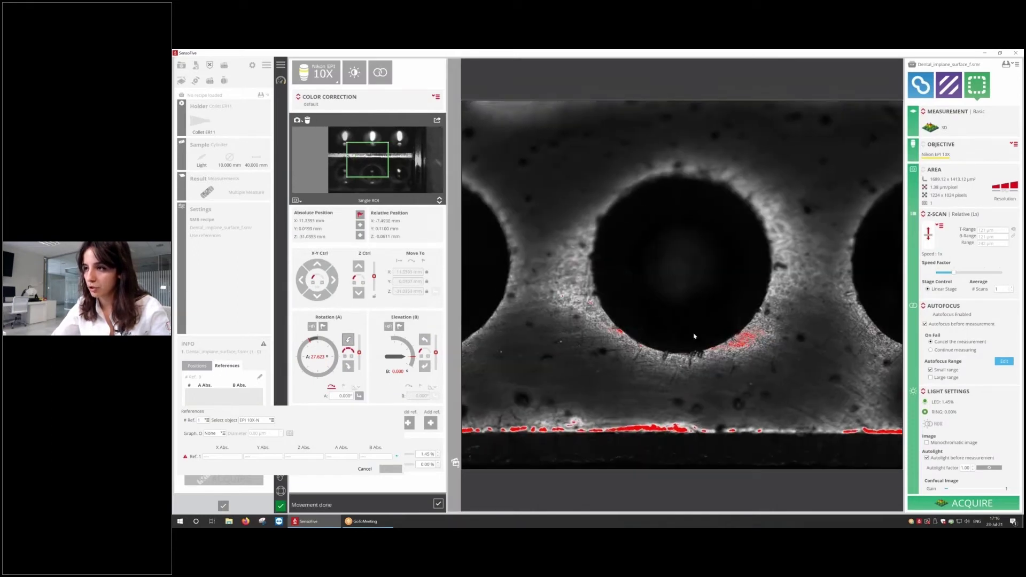
{"action": "double_click", "coordinate": [633, 258]}
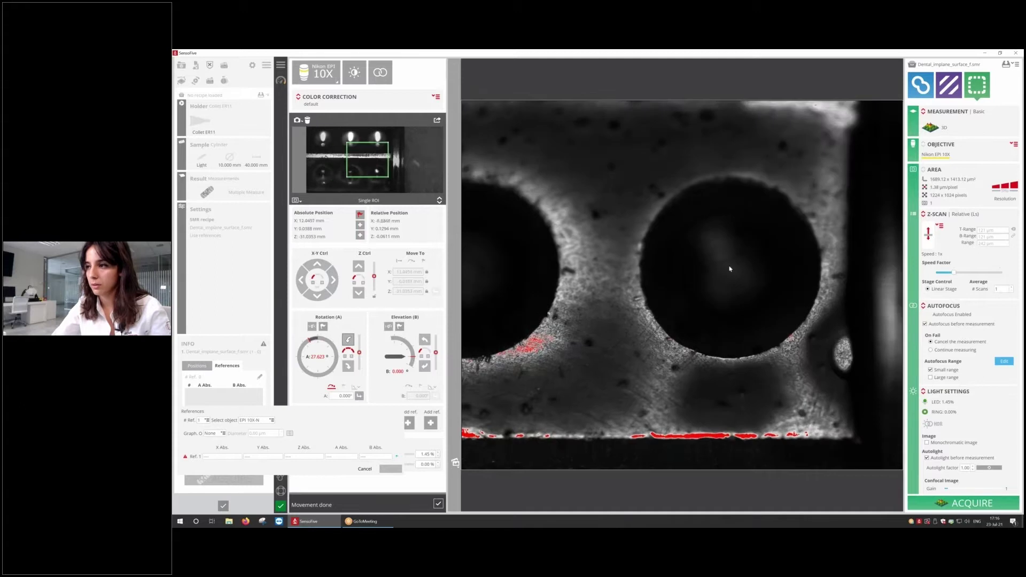
{"action": "double_click", "coordinate": [728, 268]}
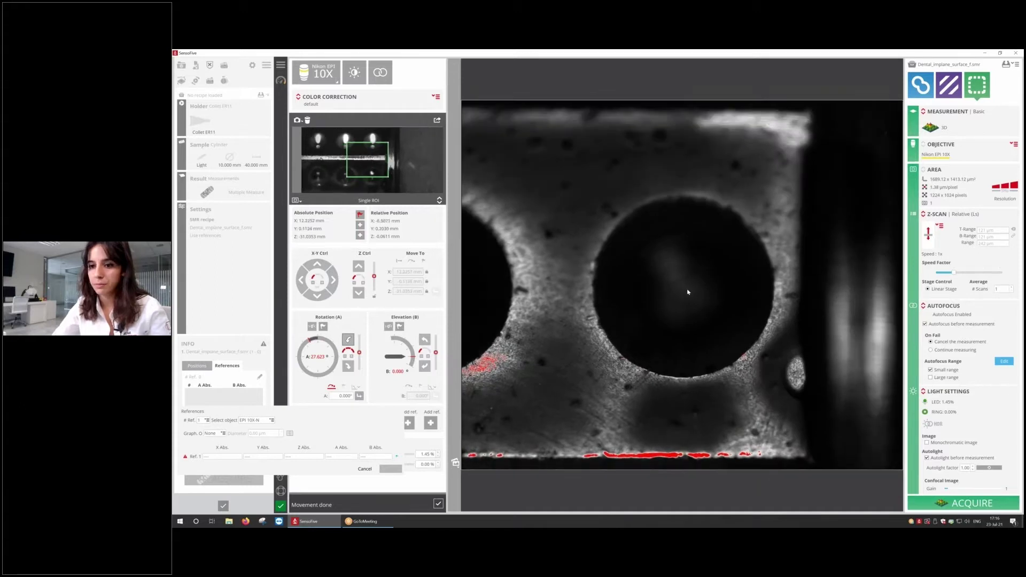
{"action": "double_click", "coordinate": [688, 292]}
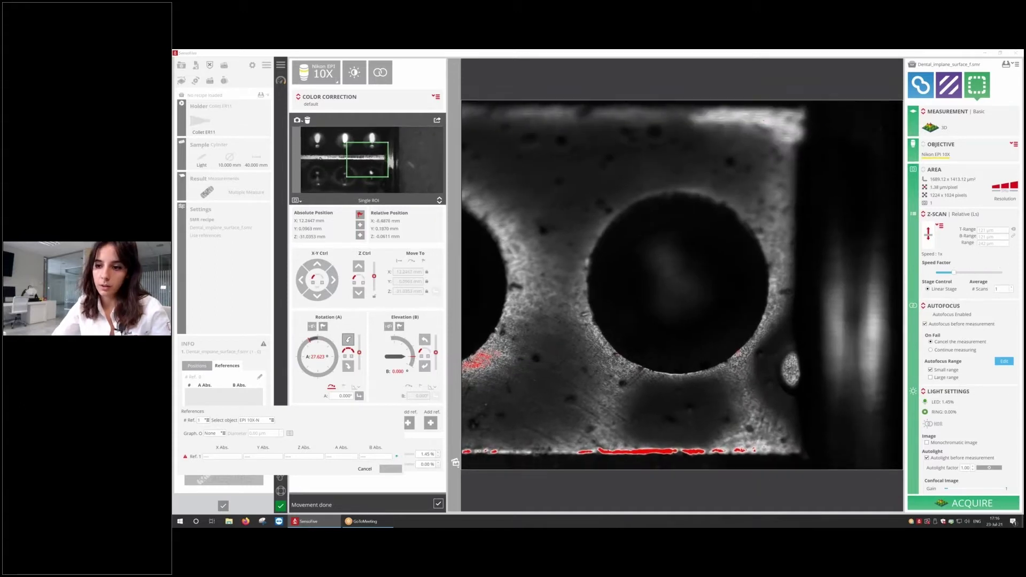
{"action": "left_click", "coordinate": [396, 455]}
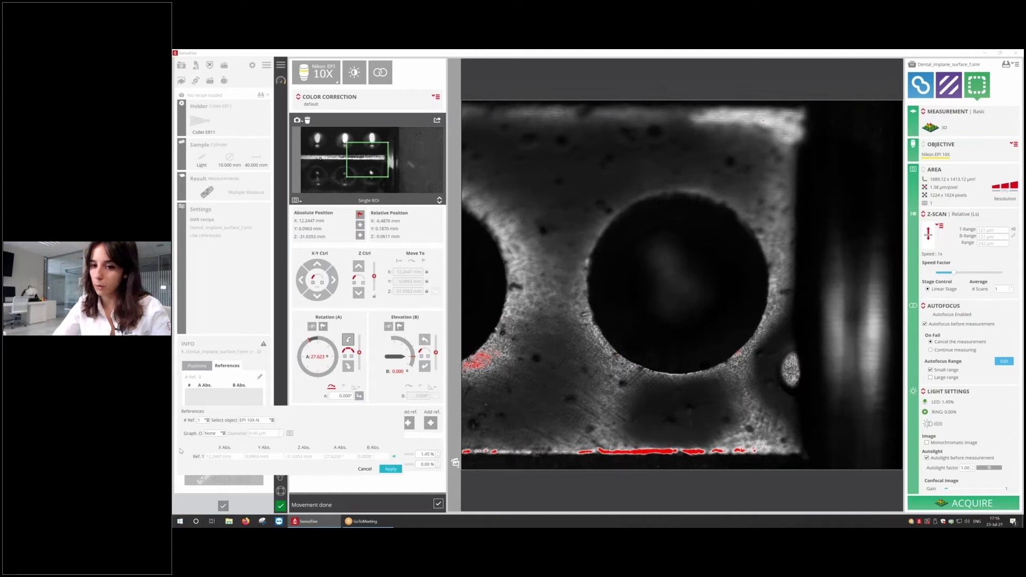
{"action": "left_click", "coordinate": [390, 469]}
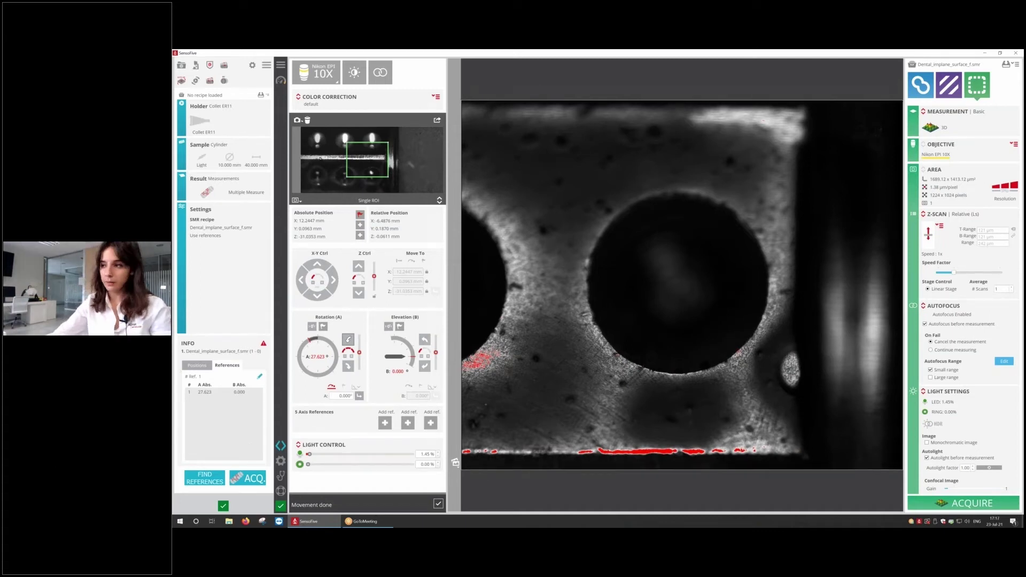
Switch to the recipe's positions, rotate the sample to 0°, and return the stage to the zero reference position with the 50X objective
{"action": "left_click", "coordinate": [198, 366]}
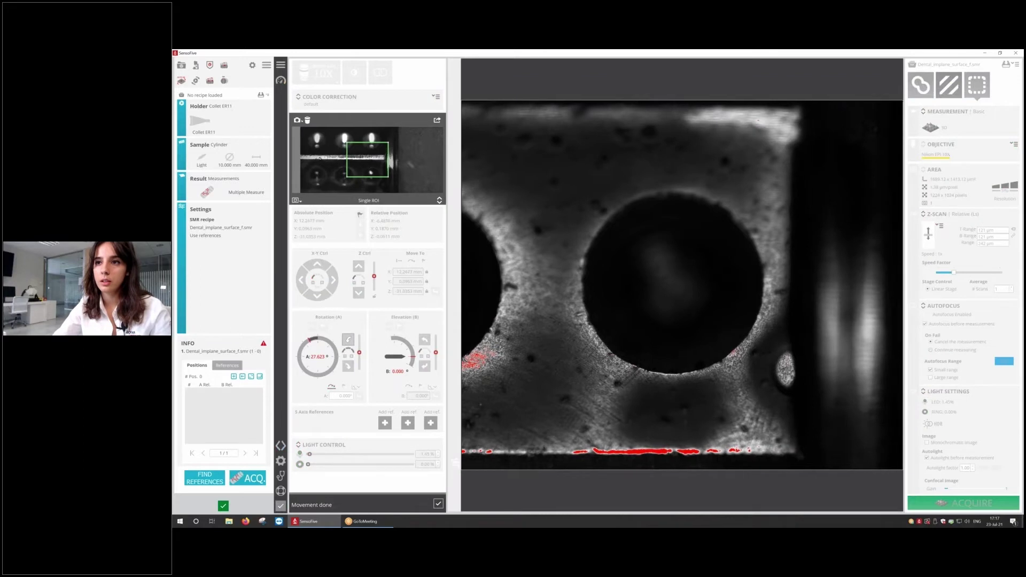
{"action": "left_click", "coordinate": [359, 396]}
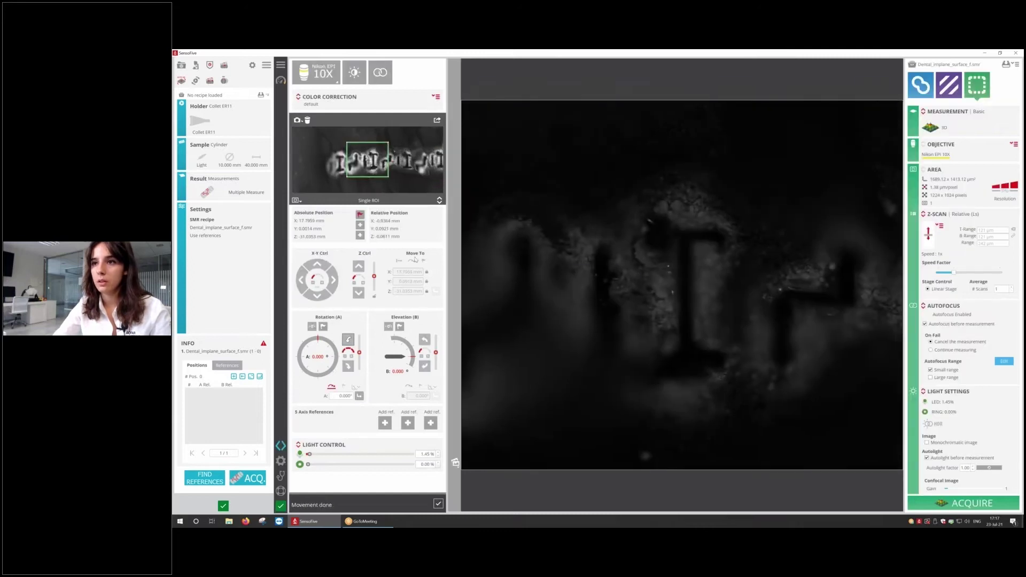
{"action": "left_click_drag", "start_coordinate": [700, 267], "coordinate": [543, 256]}
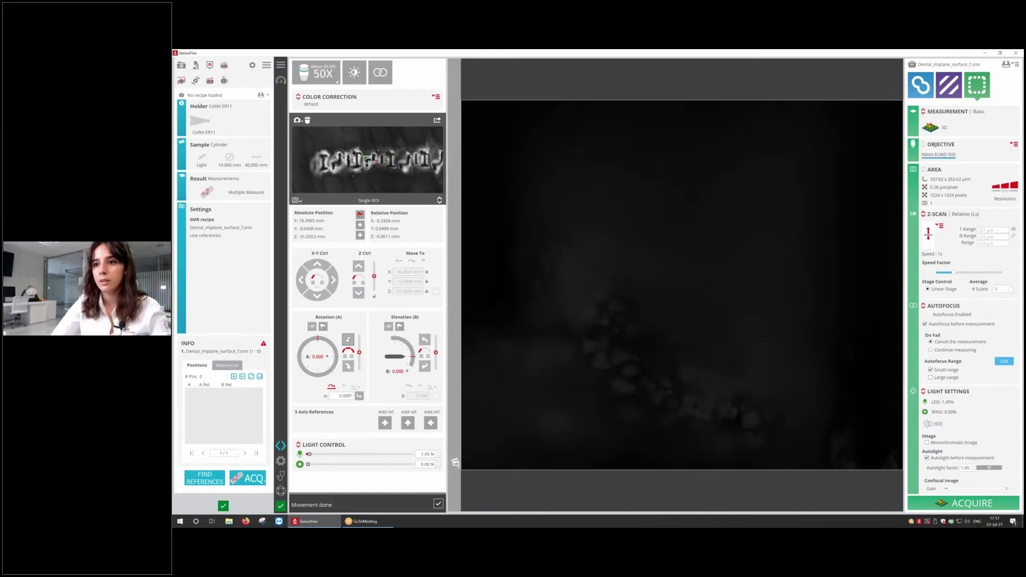
{"action": "left_click", "coordinate": [424, 261]}
{"action": "left_click", "coordinate": [436, 290]}
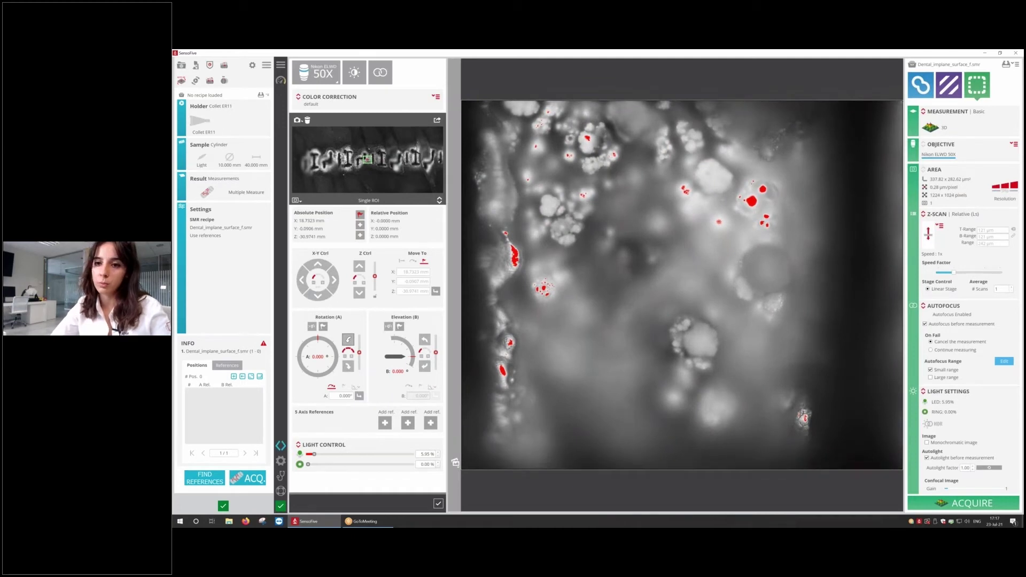
Add the current stage position as position 1, move along the implant's surface to another spot, and add it as position 2
{"action": "left_click", "coordinate": [234, 376]}
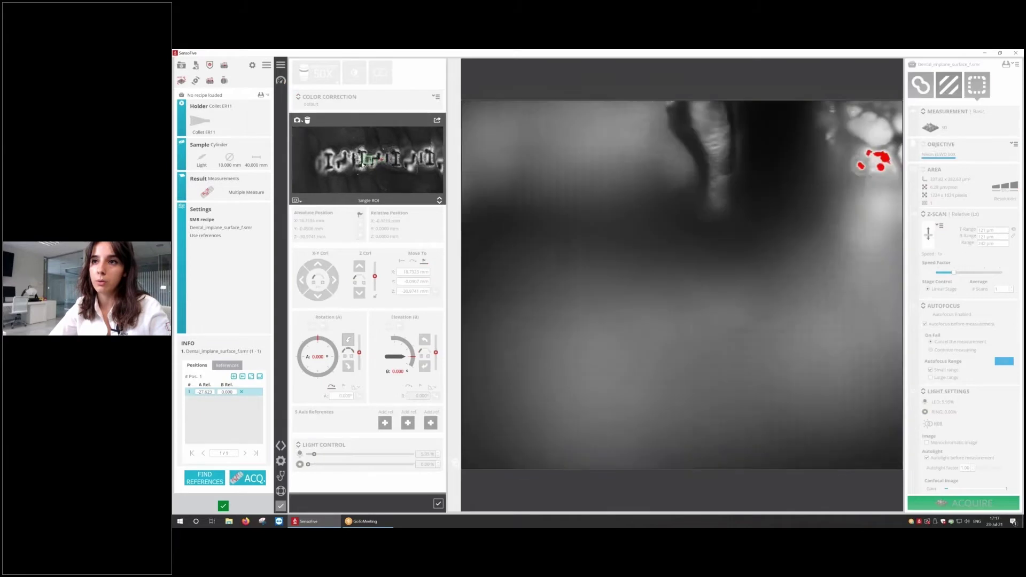
{"action": "mouse_move", "coordinate": [705, 271]}
{"action": "left_mouse_down"}
{"action": "mouse_move", "coordinate": [579, 273]}
{"action": "mouse_move", "coordinate": [744, 284]}
{"action": "left_mouse_up"}
{"action": "scroll", "coordinate": [579, 273], "scroll_direction": "down", "scroll_amount": 3}
{"action": "scroll", "coordinate": [577, 273], "scroll_direction": "down", "scroll_amount": 1}
{"action": "left_click_drag", "start_coordinate": [556, 166], "coordinate": [539, 329]}
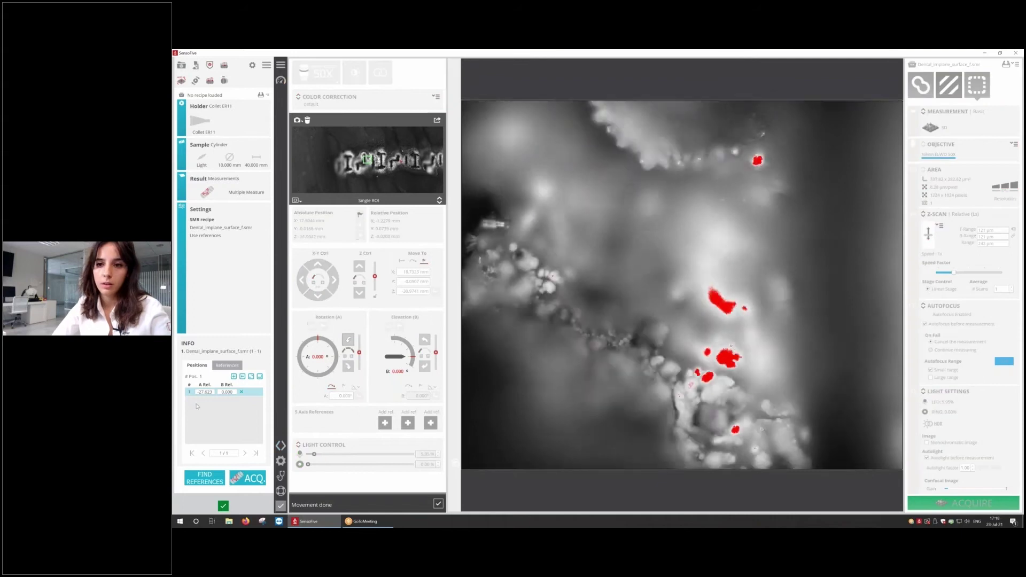
{"action": "left_click", "coordinate": [233, 376]}
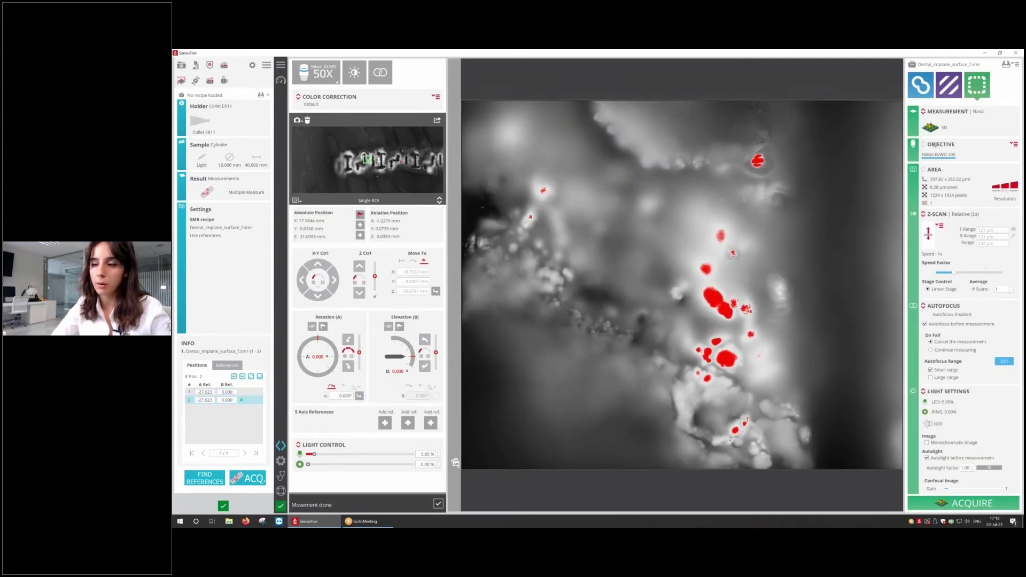
Rotate the sample to about 340.8° and add positions 3 and 4 at that rotation
{"action": "left_click", "coordinate": [348, 368]}
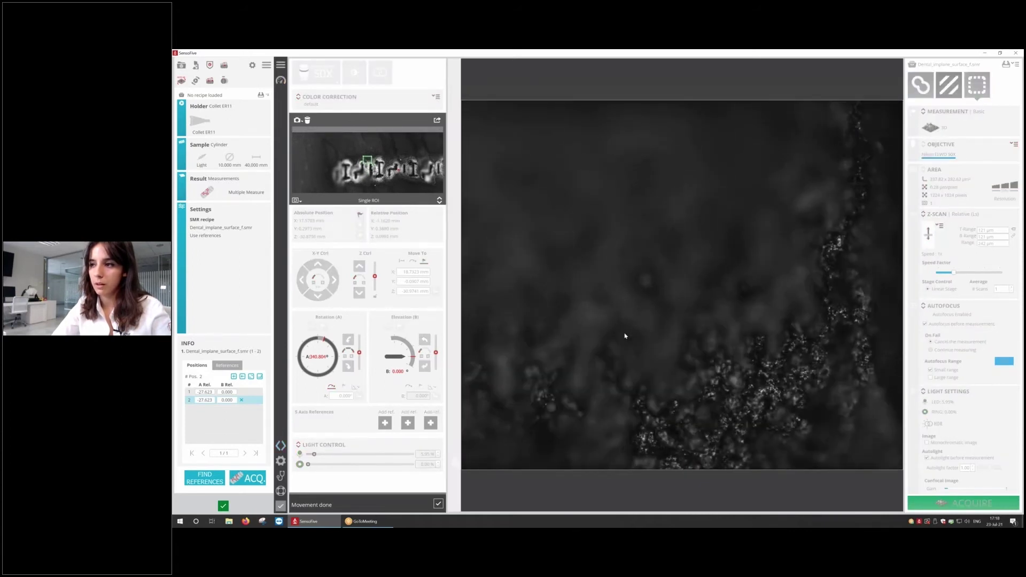
{"action": "left_click", "coordinate": [234, 377]}
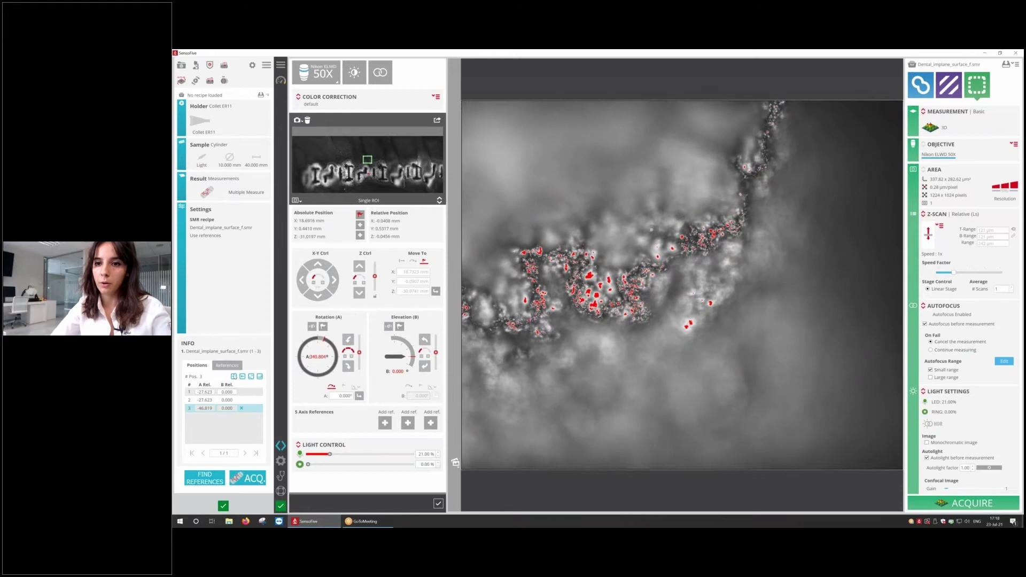
{"action": "left_click", "coordinate": [234, 376]}
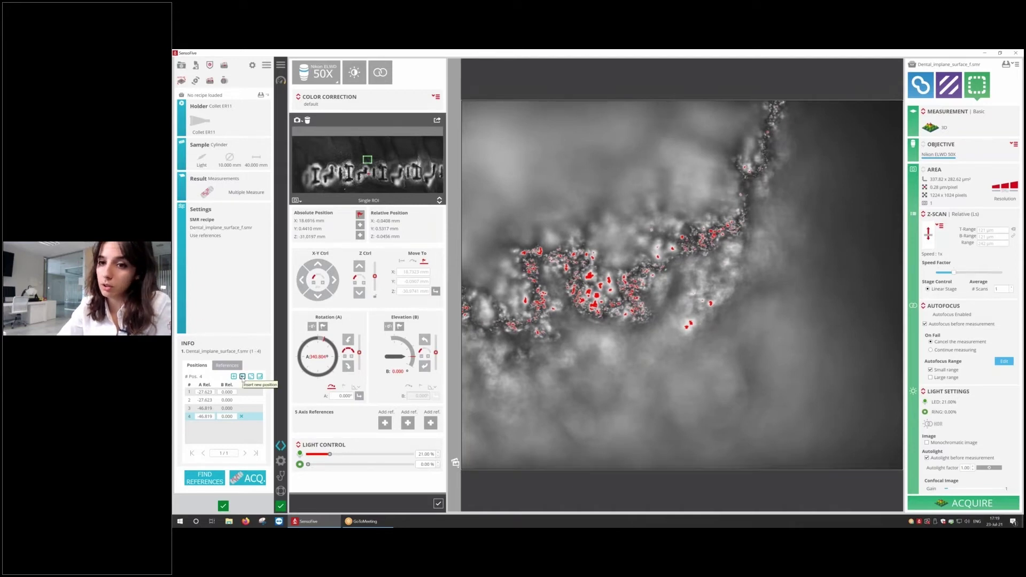
Insert a new position at row 2 with the stage moved and refocused, and delete one surplus position from the recipe's list
{"action": "left_click", "coordinate": [248, 401]}
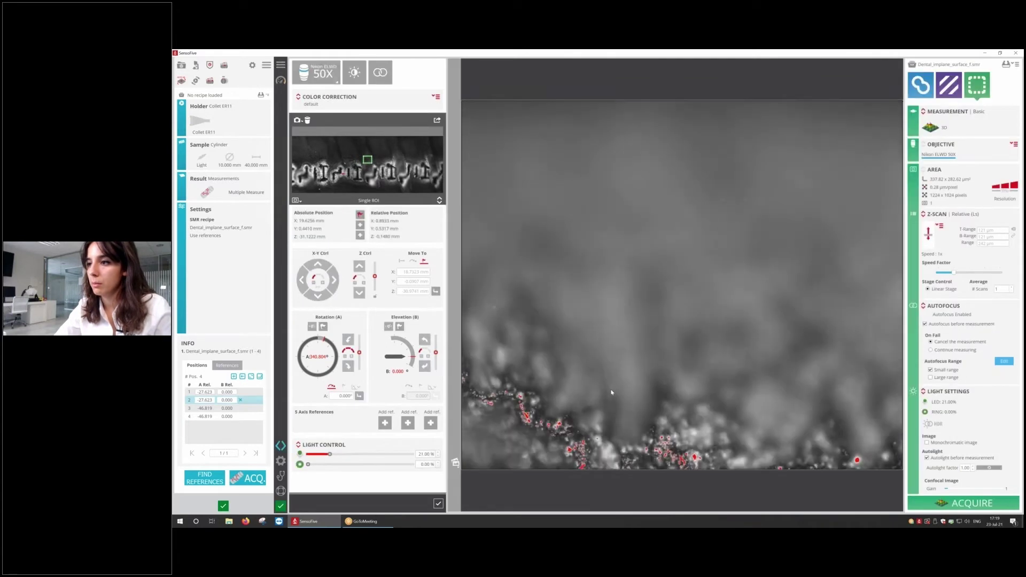
{"action": "scroll", "coordinate": [611, 393], "scroll_direction": "down", "scroll_amount": 4}
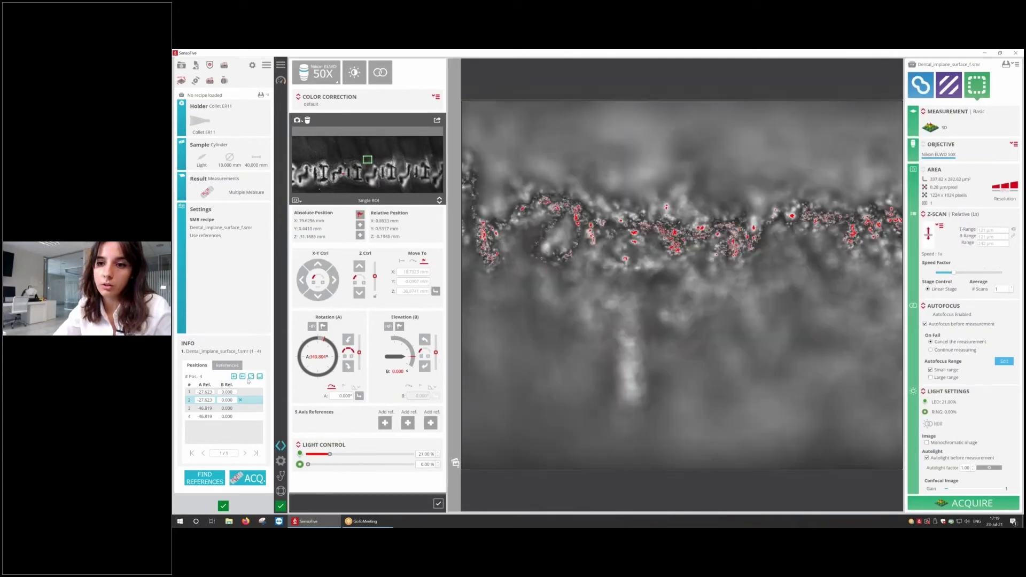
{"action": "left_click", "coordinate": [242, 377]}
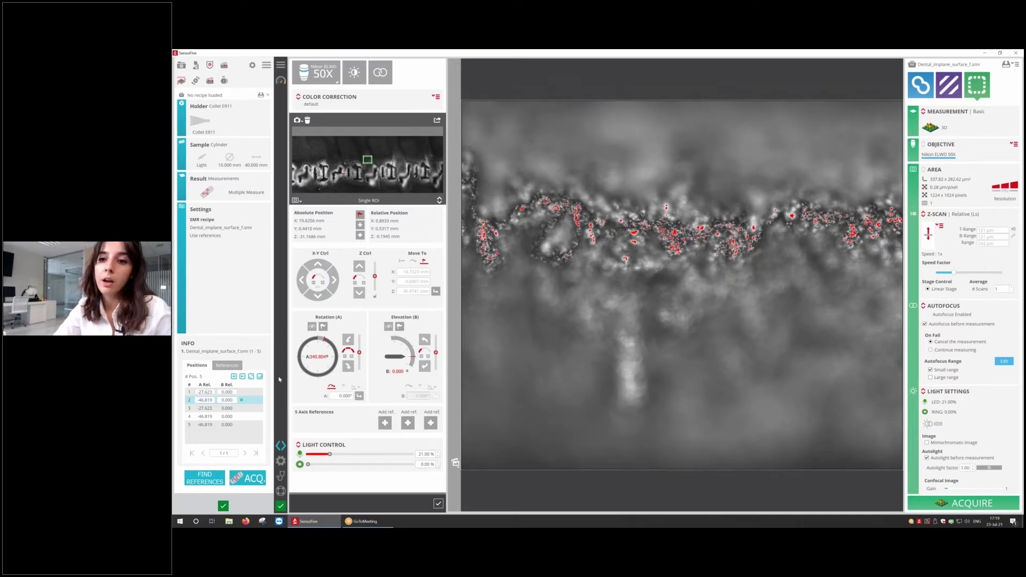
{"action": "left_click", "coordinate": [251, 417]}
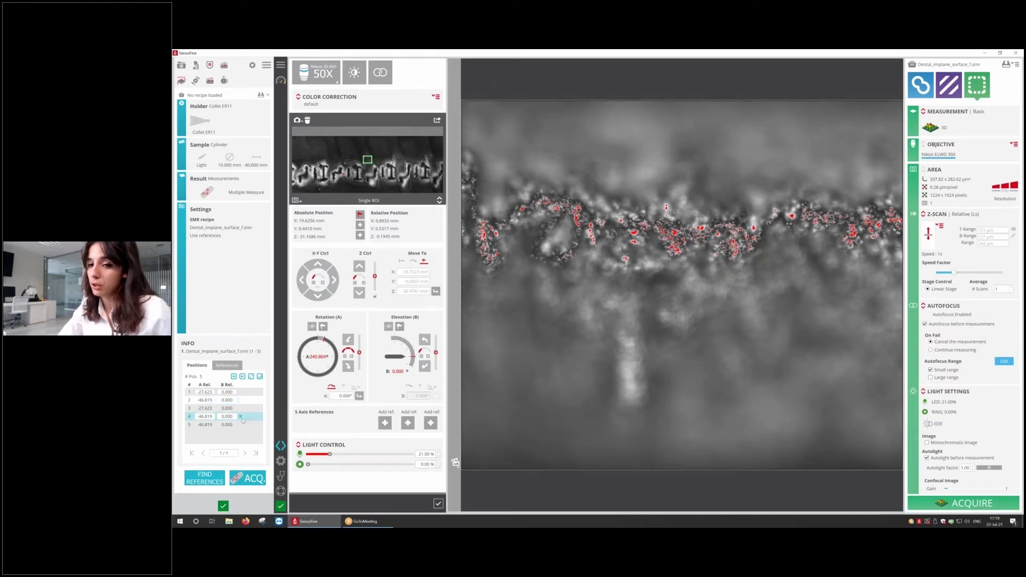
{"action": "left_click", "coordinate": [249, 393]}
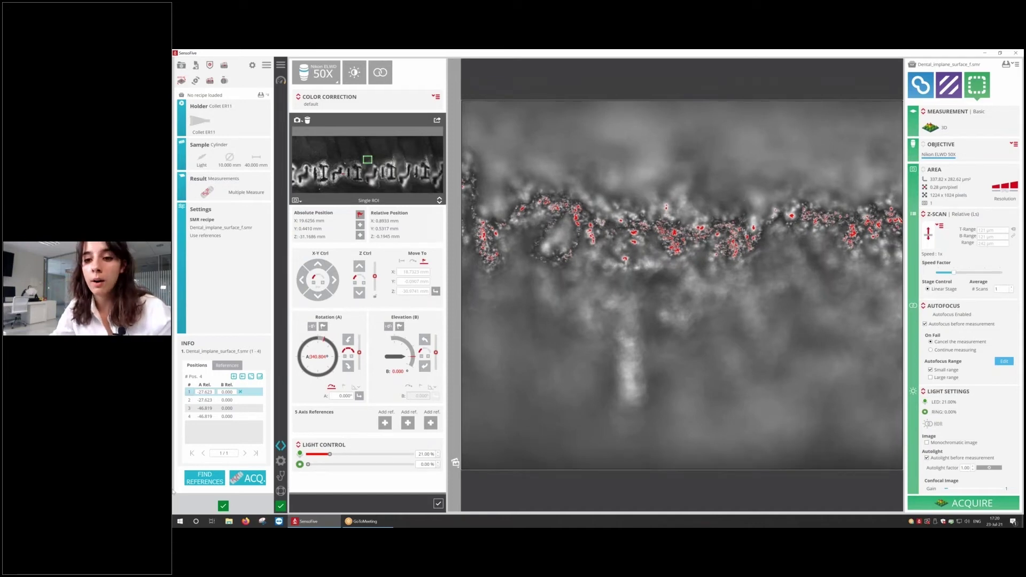
Find the recipe's reference by moving to its stored location, realigning the view on the hole, and accepting the adjustment
{"action": "left_click", "coordinate": [194, 483]}
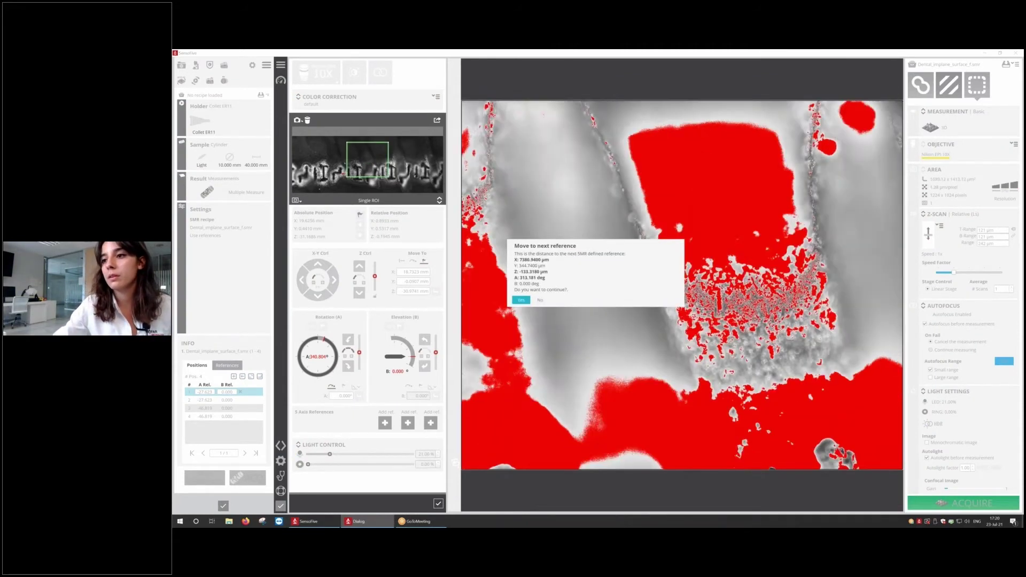
{"action": "left_click", "coordinate": [522, 299]}
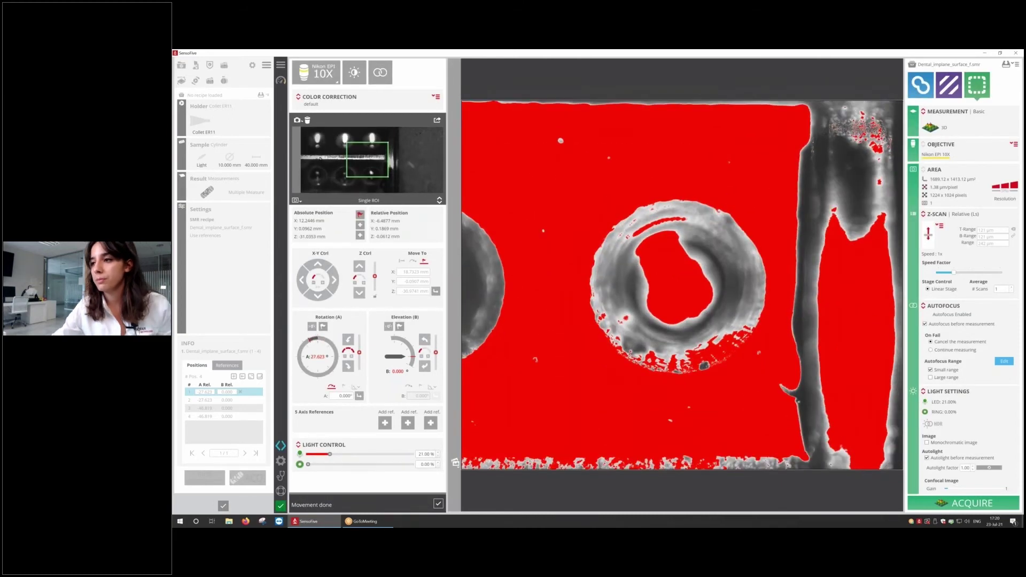
{"action": "double_click", "coordinate": [673, 291]}
{"action": "double_click", "coordinate": [697, 287]}
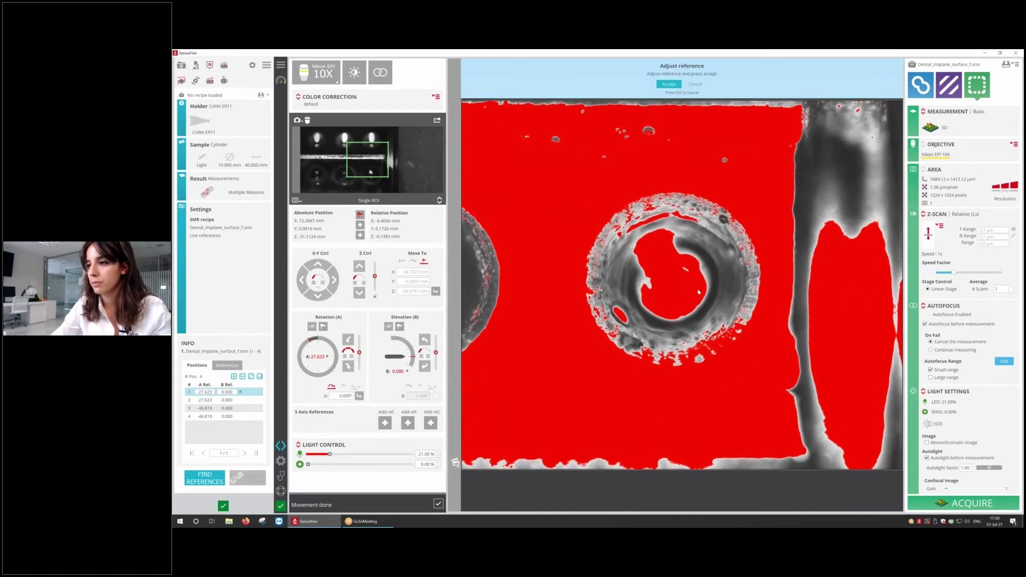
{"action": "left_click", "coordinate": [668, 84]}
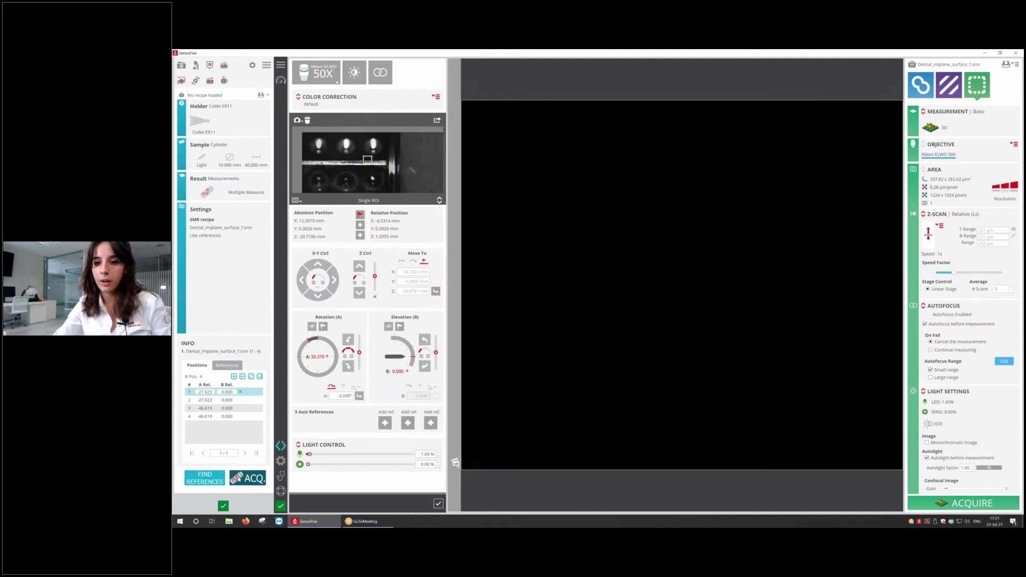
Acquire the recipe's four positions, choose a new acquisition when it finishes, and select position 1
{"action": "left_click", "coordinate": [241, 481]}
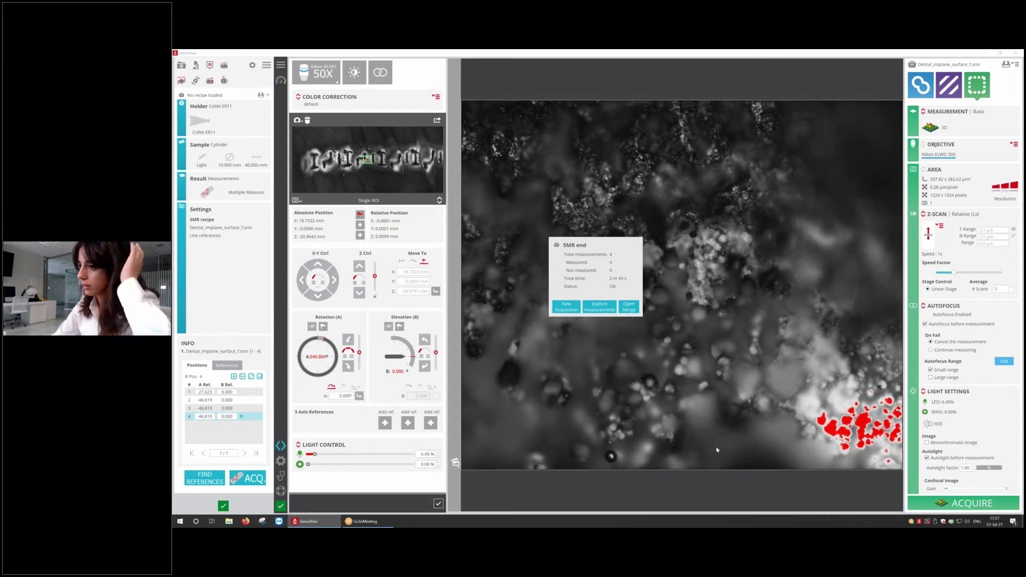
{"action": "left_click", "coordinate": [565, 307]}
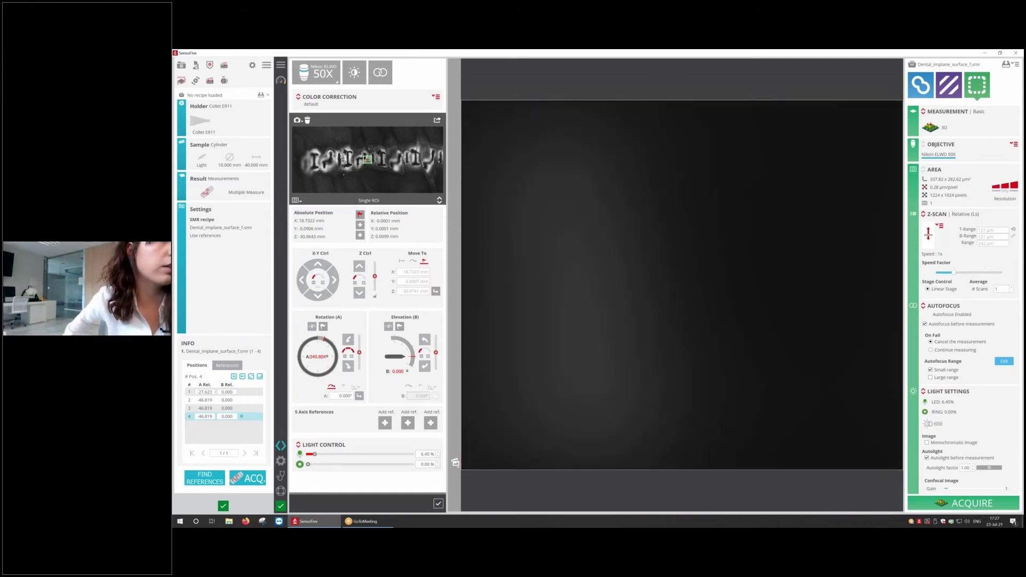
{"action": "left_click", "coordinate": [204, 393]}
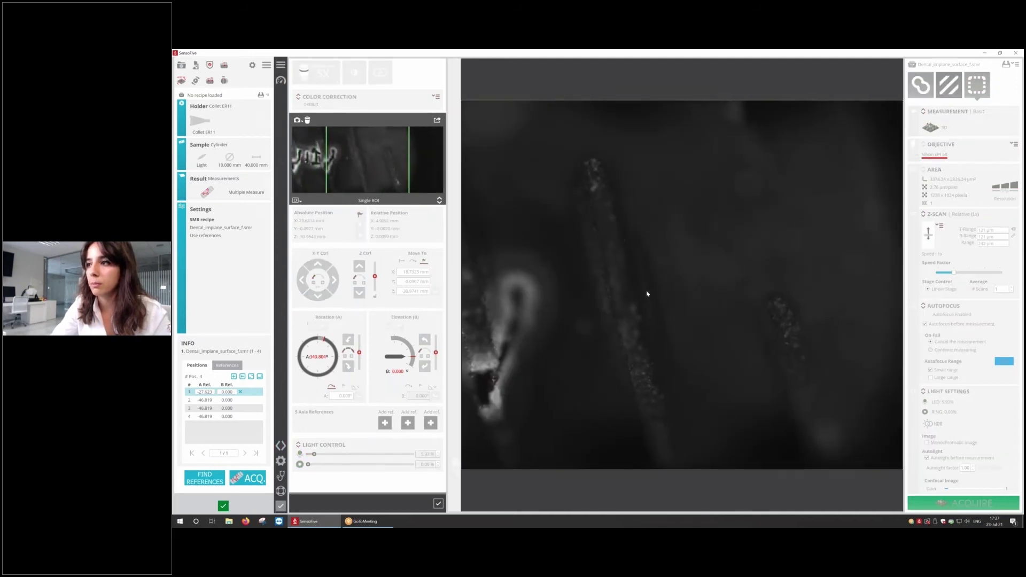
Move the implant's threads into view under the EPI 5X objective and load the DentalImplant3D.smr measurement recipe
{"action": "left_click_drag", "start_coordinate": [668, 286], "coordinate": [585, 300]}
{"action": "left_click_drag", "start_coordinate": [653, 311], "coordinate": [572, 311]}
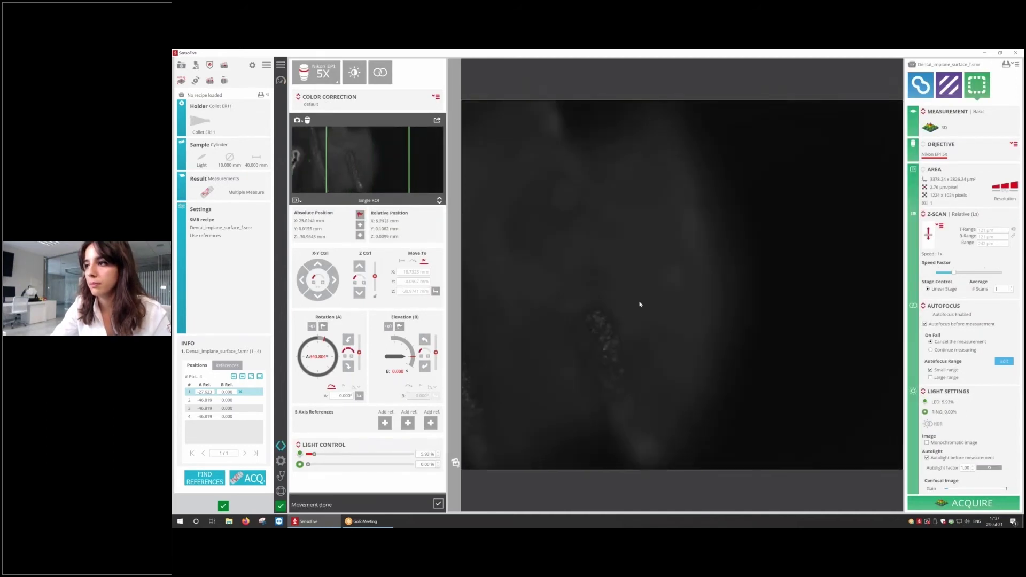
{"action": "left_click_drag", "start_coordinate": [637, 303], "coordinate": [569, 300]}
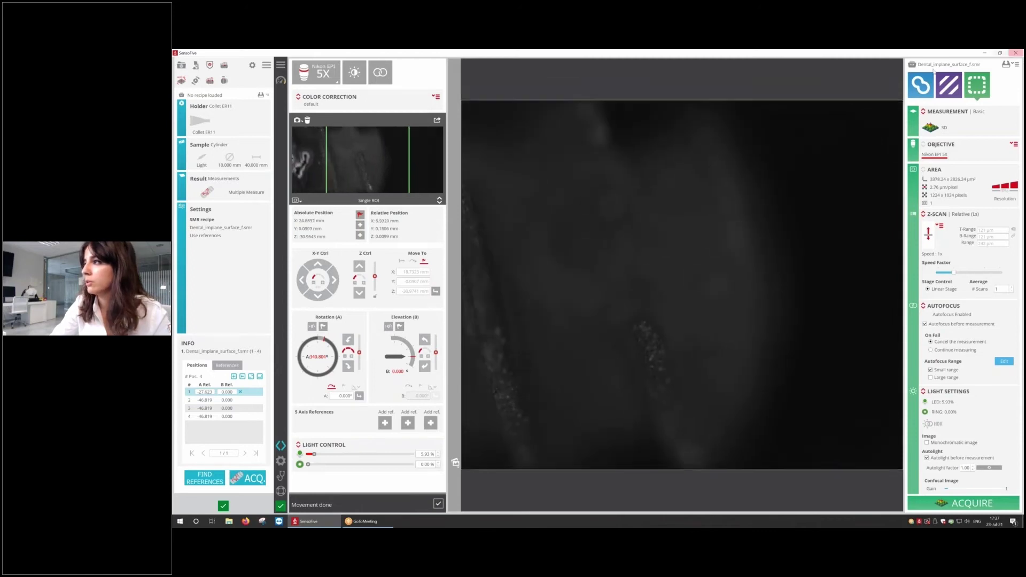
{"action": "left_click", "coordinate": [912, 64]}
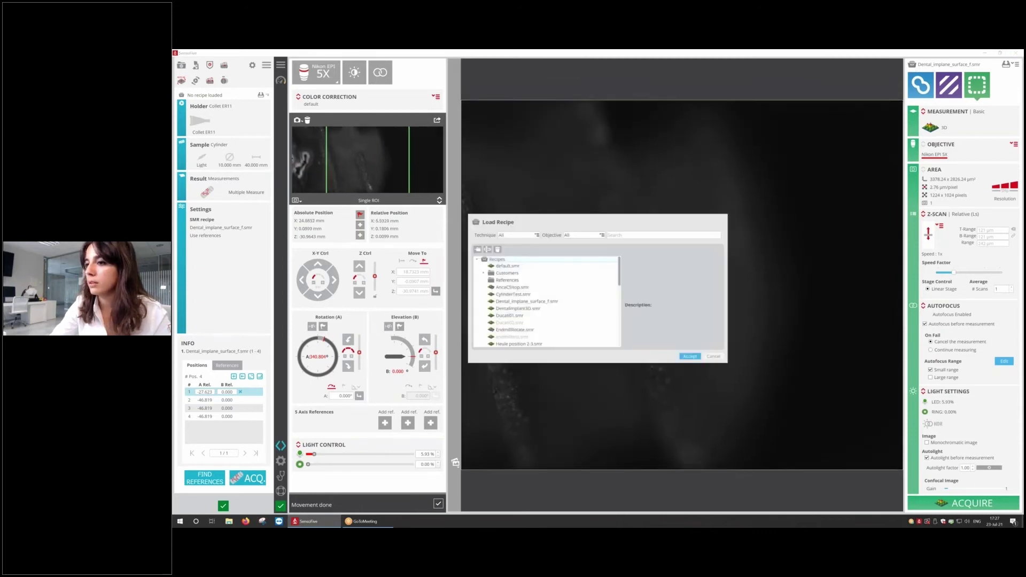
{"action": "left_click", "coordinate": [518, 308]}
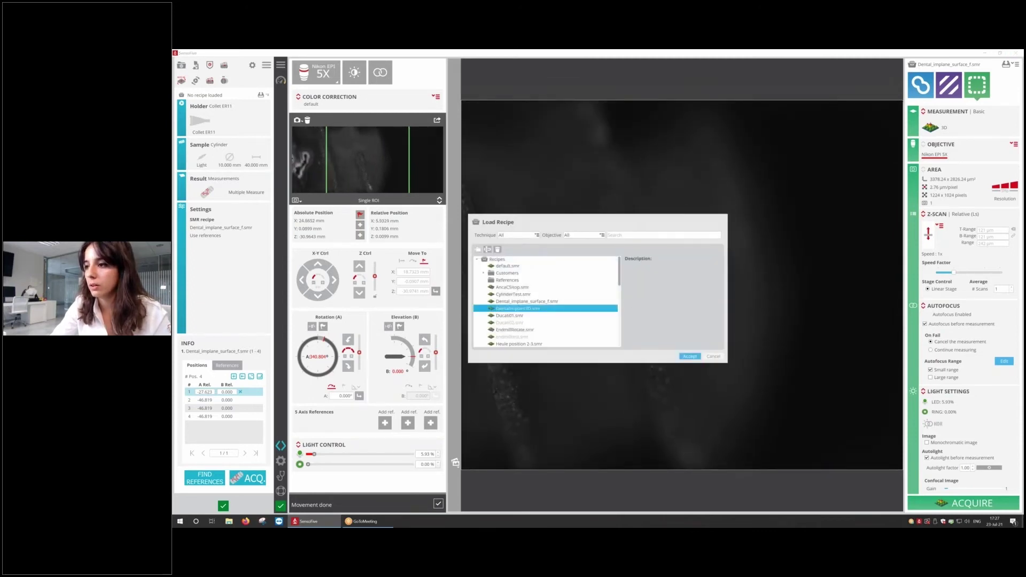
{"action": "left_click", "coordinate": [691, 358]}
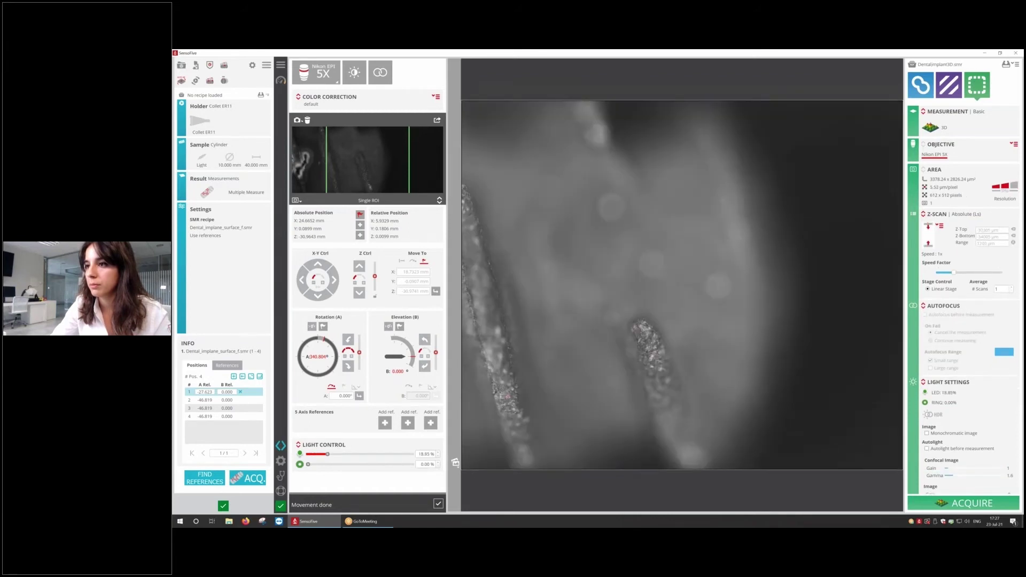
{"action": "left_click_drag", "start_coordinate": [665, 287], "coordinate": [669, 294]}
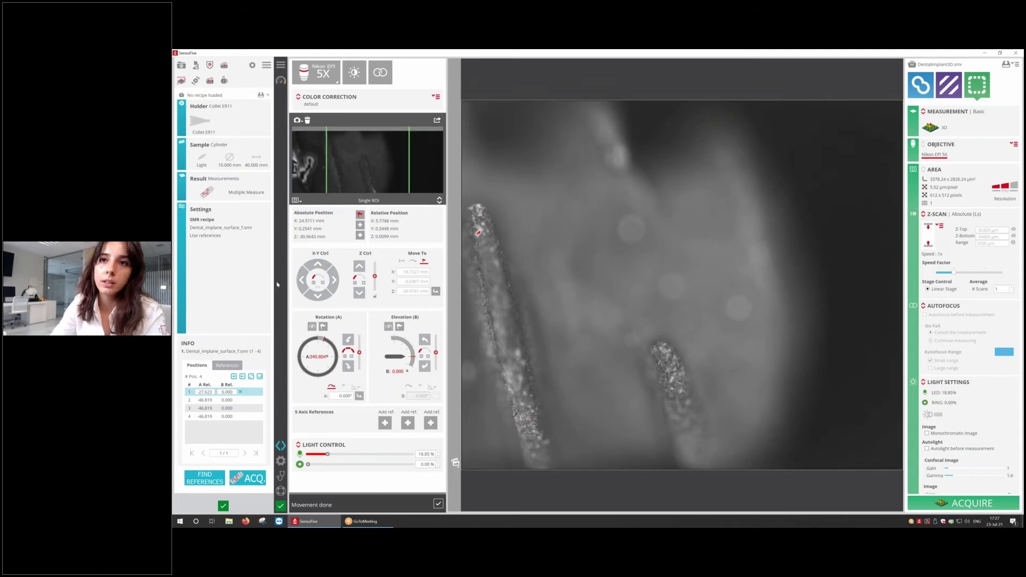
Change the result from multiple measurements to the 3D Circle type
{"action": "left_click", "coordinate": [208, 185]}
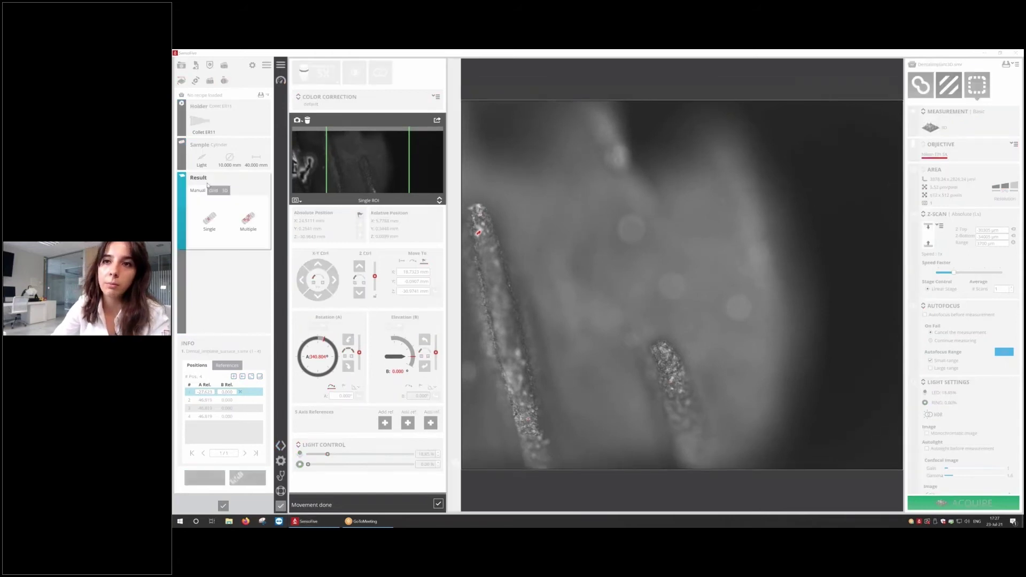
{"action": "left_click", "coordinate": [224, 191]}
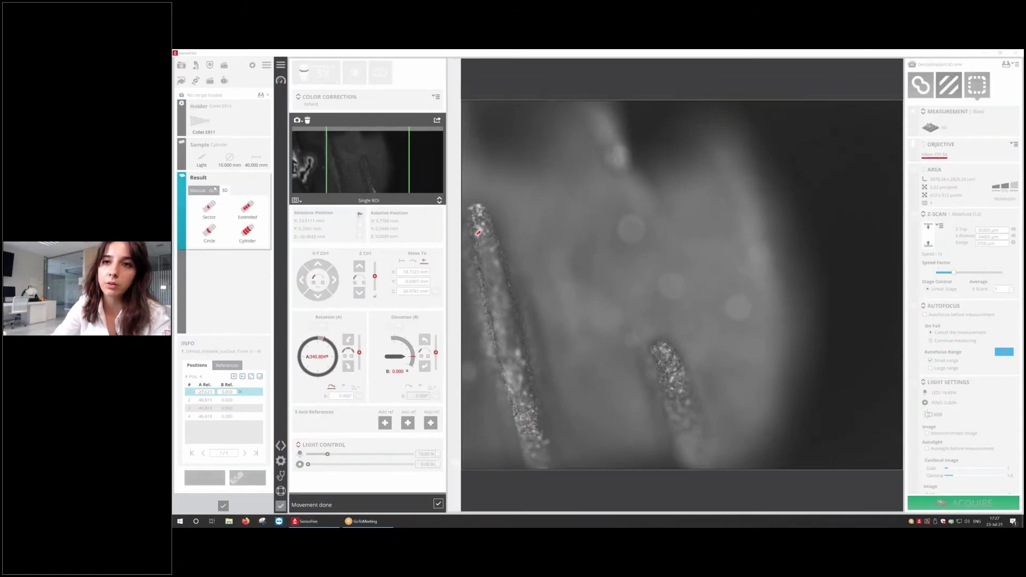
{"action": "left_click", "coordinate": [216, 229]}
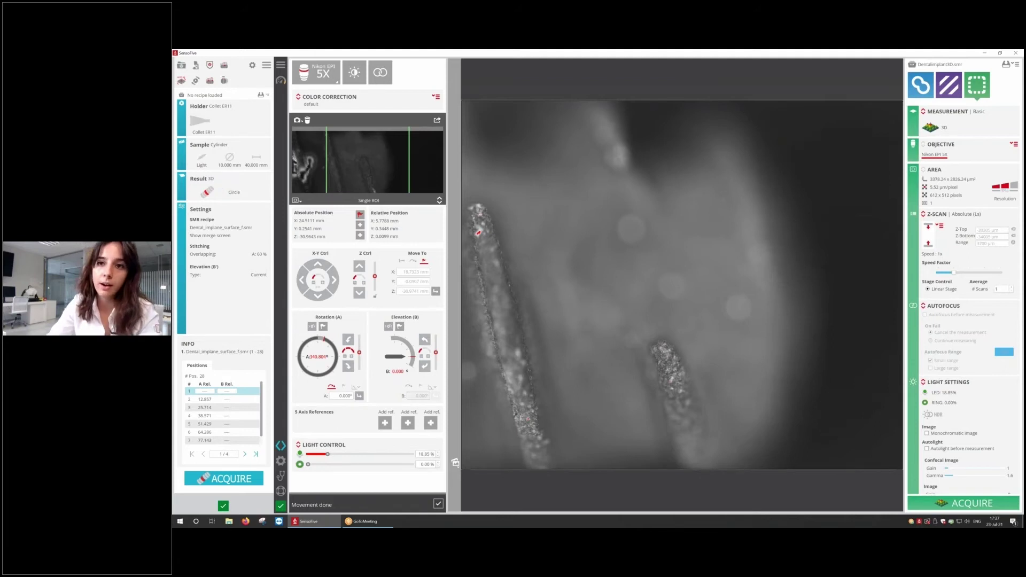
Review the circle acquisition settings, including the Show merge screen option, and page through the generated rotation positions
{"action": "left_click", "coordinate": [203, 261]}
{"action": "left_click", "coordinate": [193, 354]}
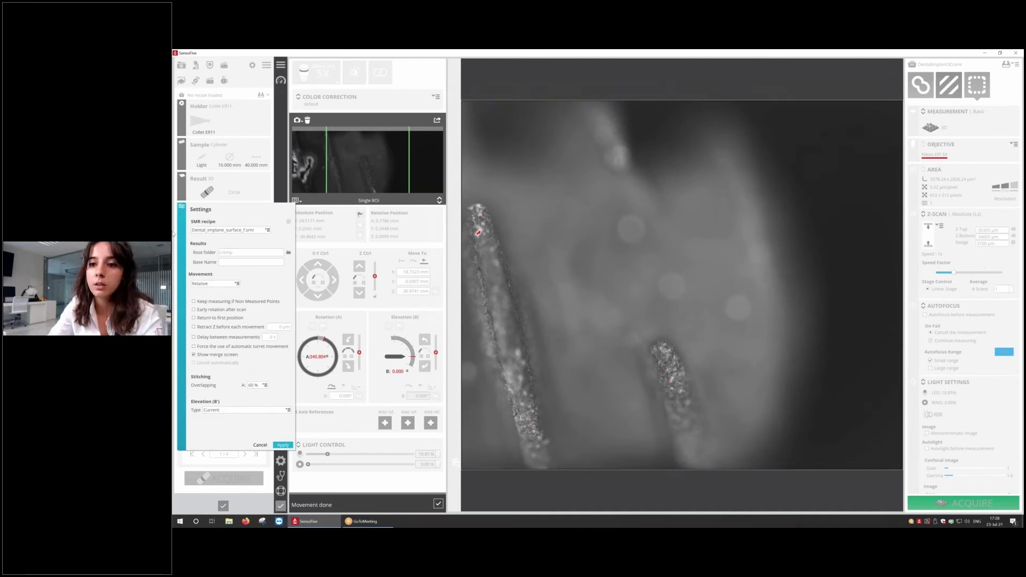
{"action": "left_click", "coordinate": [283, 444]}
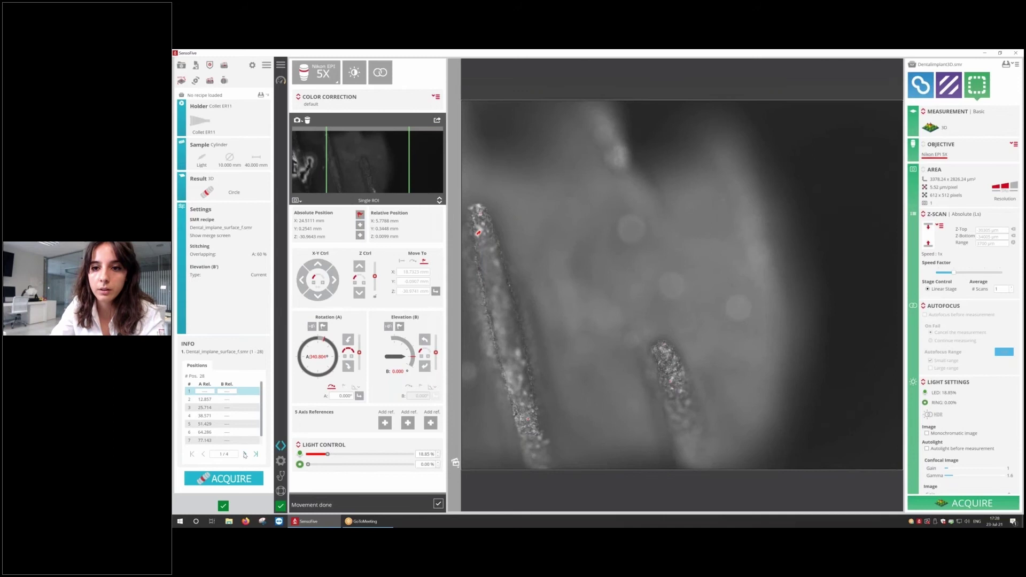
{"action": "left_click", "coordinate": [244, 455]}
{"action": "left_click", "coordinate": [244, 455]}
{"action": "left_click", "coordinate": [244, 455]}
Set the circle's stitching overlap to 30% and check the recalculated rotation positions
{"action": "left_click", "coordinate": [259, 256]}
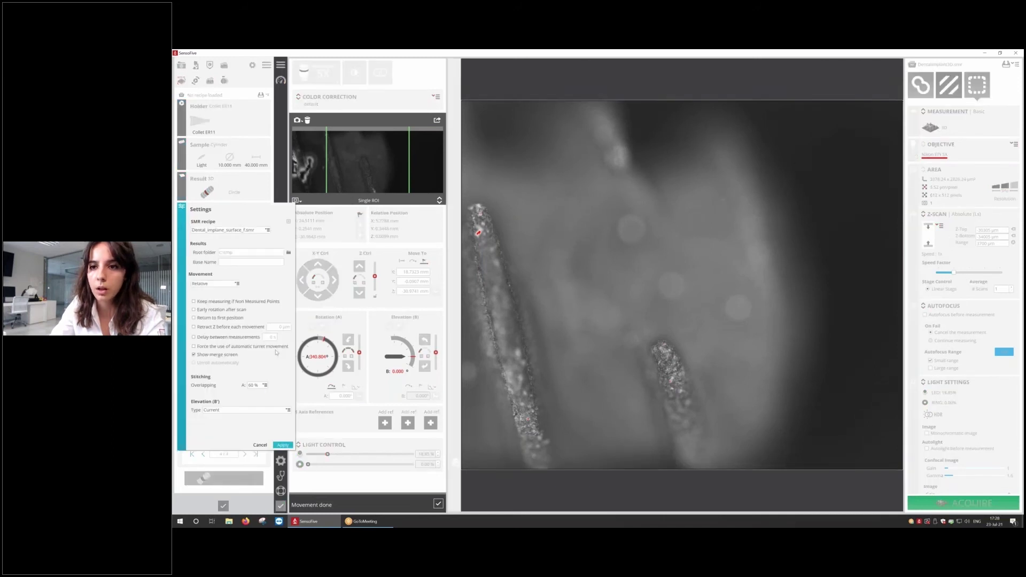
{"action": "left_click", "coordinate": [262, 385]}
{"action": "left_click", "coordinate": [273, 436]}
{"action": "left_click", "coordinate": [282, 445]}
{"action": "left_click", "coordinate": [245, 455]}
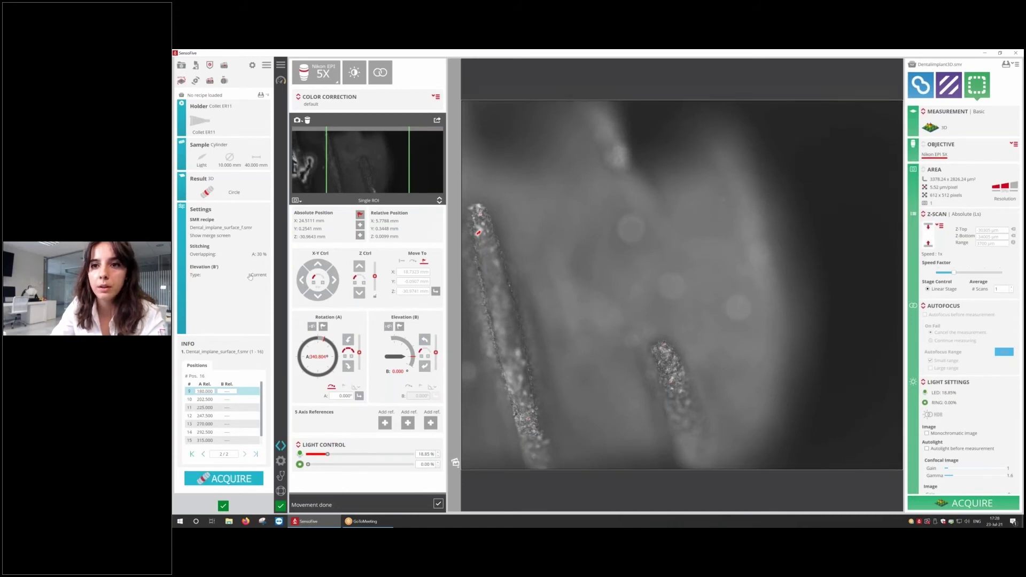
Assign DentalImplant3D.smr as the circle's SMR recipe and run the full 3D acquisition
{"action": "left_click", "coordinate": [227, 229]}
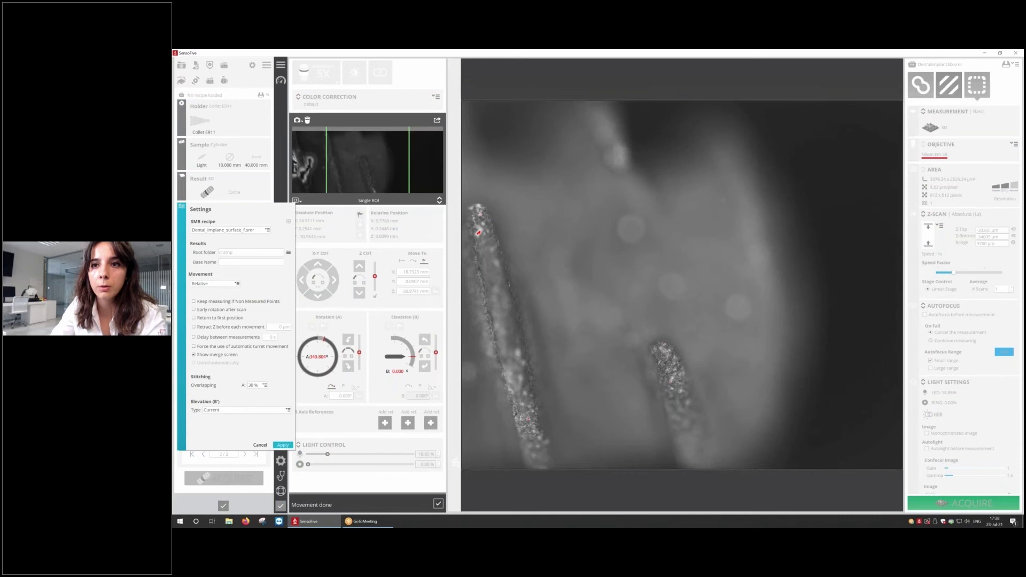
{"action": "left_click", "coordinate": [267, 230]}
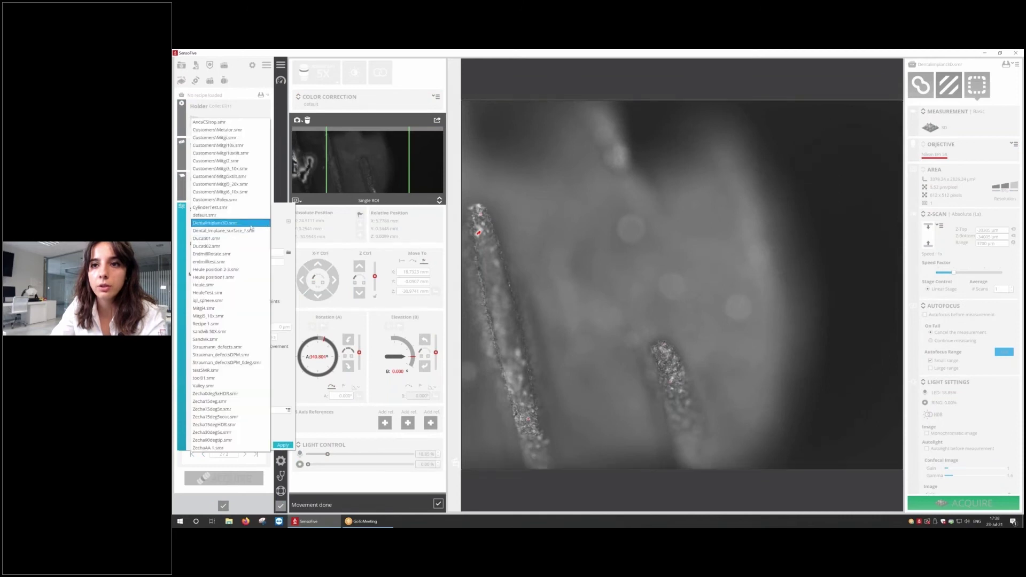
{"action": "left_click", "coordinate": [255, 223]}
{"action": "left_click", "coordinate": [282, 444]}
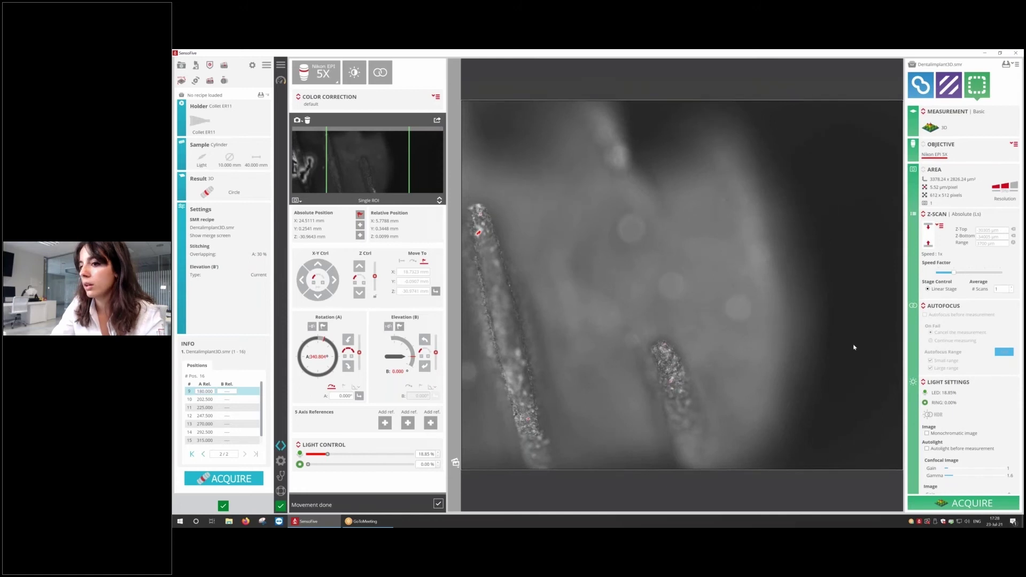
{"action": "left_click", "coordinate": [231, 479]}
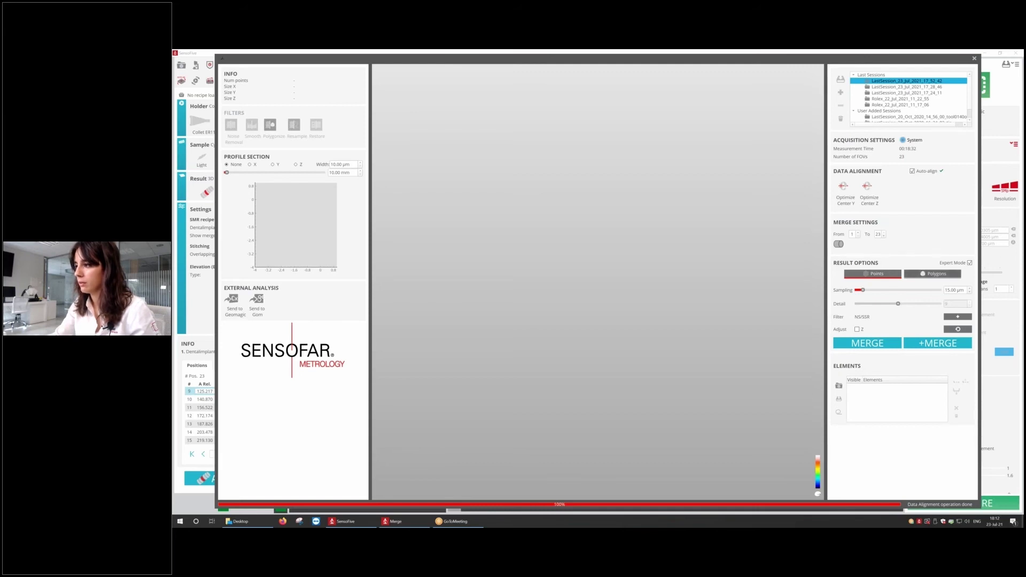
Merge fields of view 1 to 23 into a points result with 15.00 µm sampling, and inspect the merged implant from another angle
{"action": "left_click", "coordinate": [970, 263]}
{"action": "left_click", "coordinate": [969, 263]}
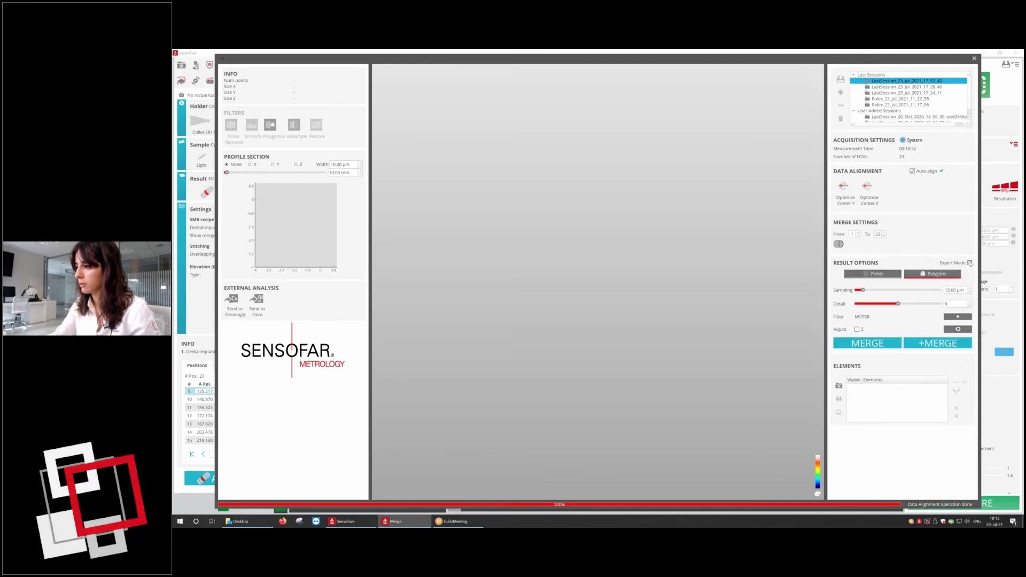
{"action": "left_click", "coordinate": [958, 316]}
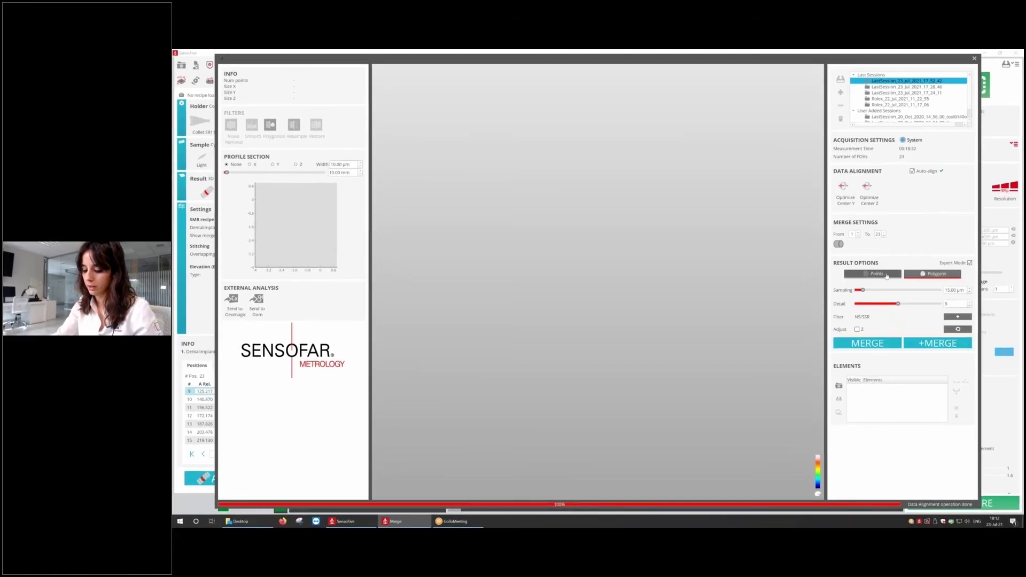
{"action": "left_click", "coordinate": [857, 345]}
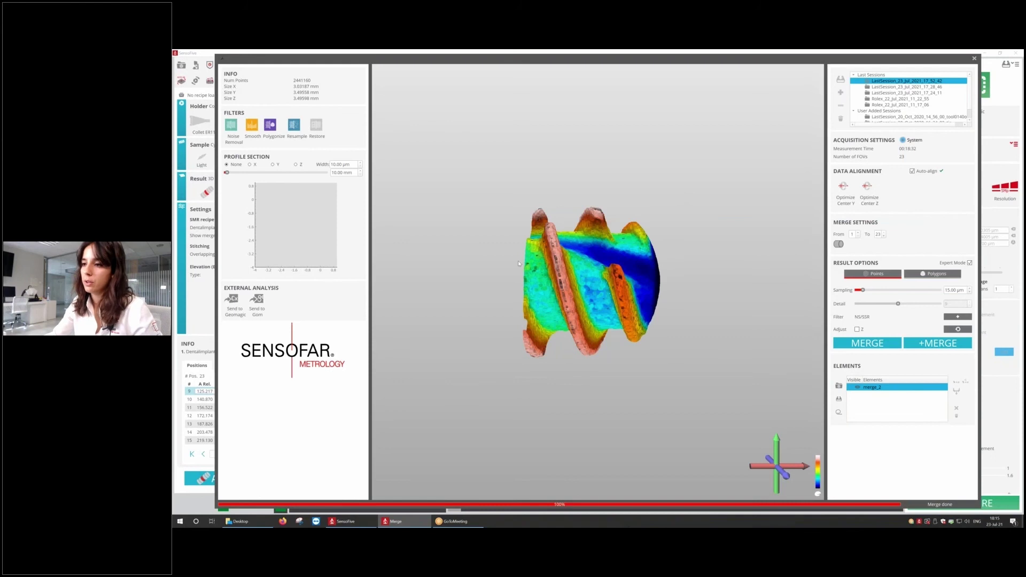
{"action": "left_click_drag", "start_coordinate": [519, 263], "coordinate": [558, 312]}
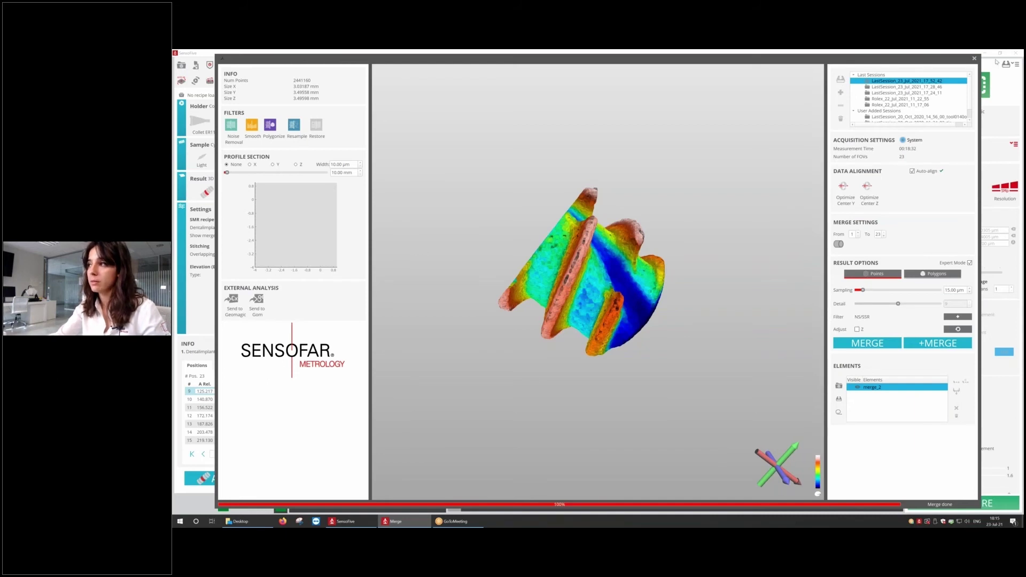
{"action": "left_click", "coordinate": [974, 59]}
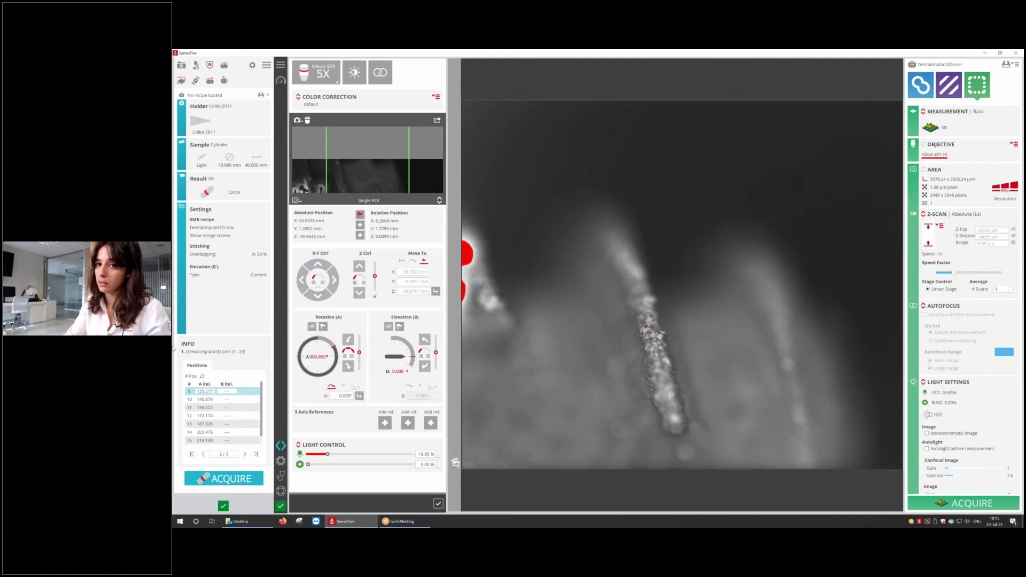
Open the circle acquisition settings and check the Show merge screen option
{"action": "left_click", "coordinate": [232, 222]}
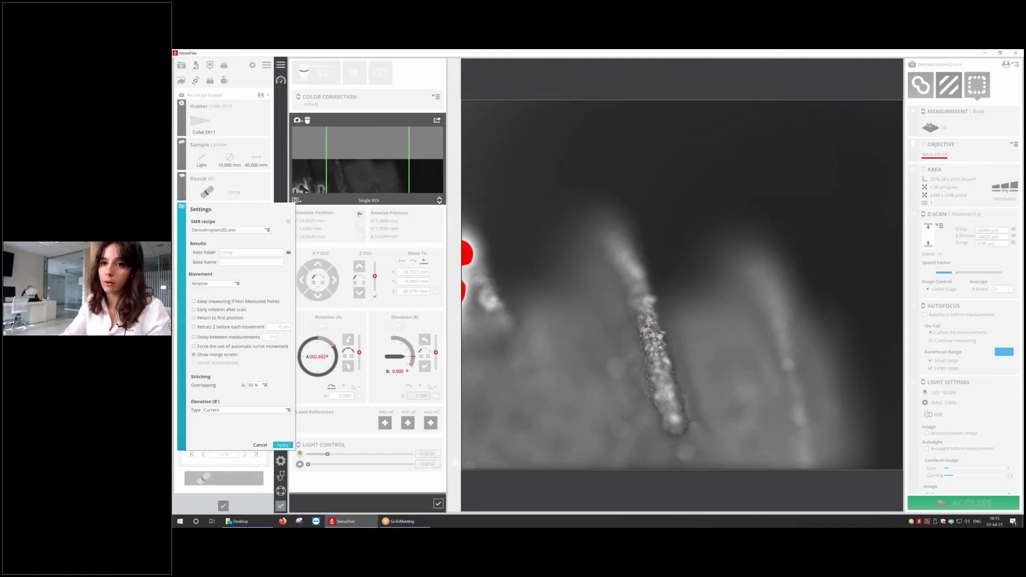
{"action": "left_click", "coordinate": [194, 355]}
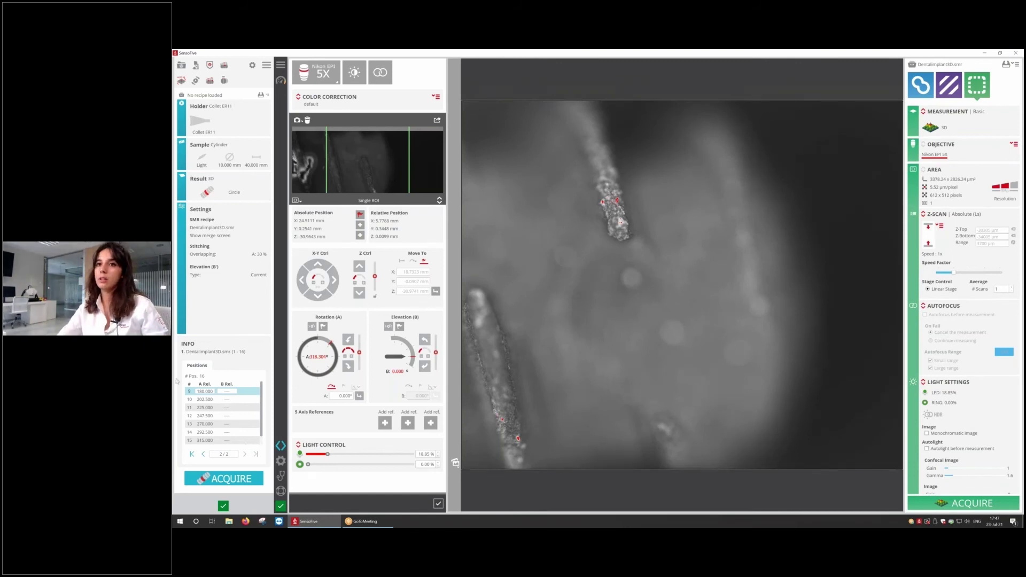
Load merge_A.ply from the Desktop folder as a 3D element in the merge viewer and inspect its far end
{"action": "left_click", "coordinate": [181, 65]}
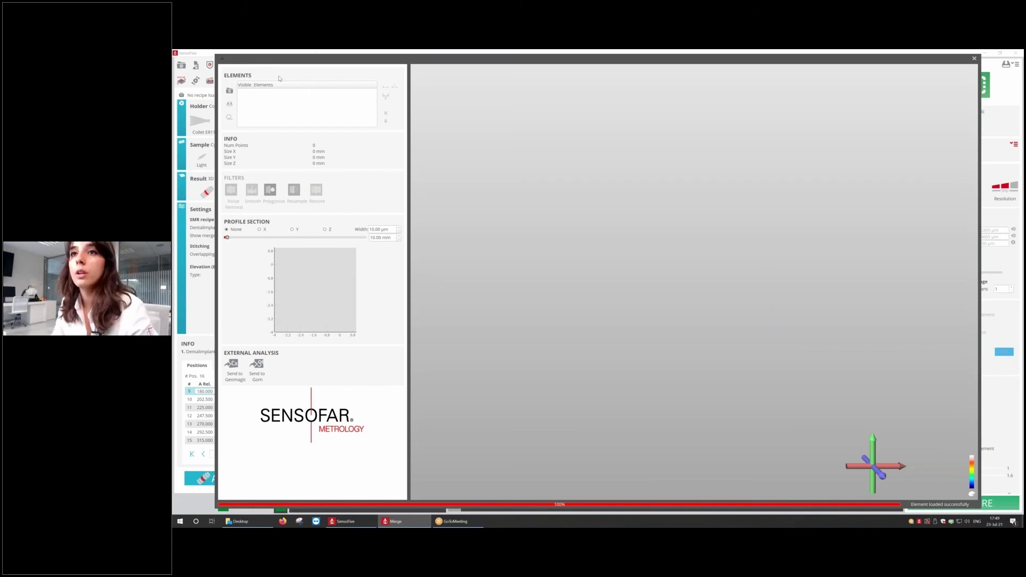
{"action": "left_click", "coordinate": [229, 90]}
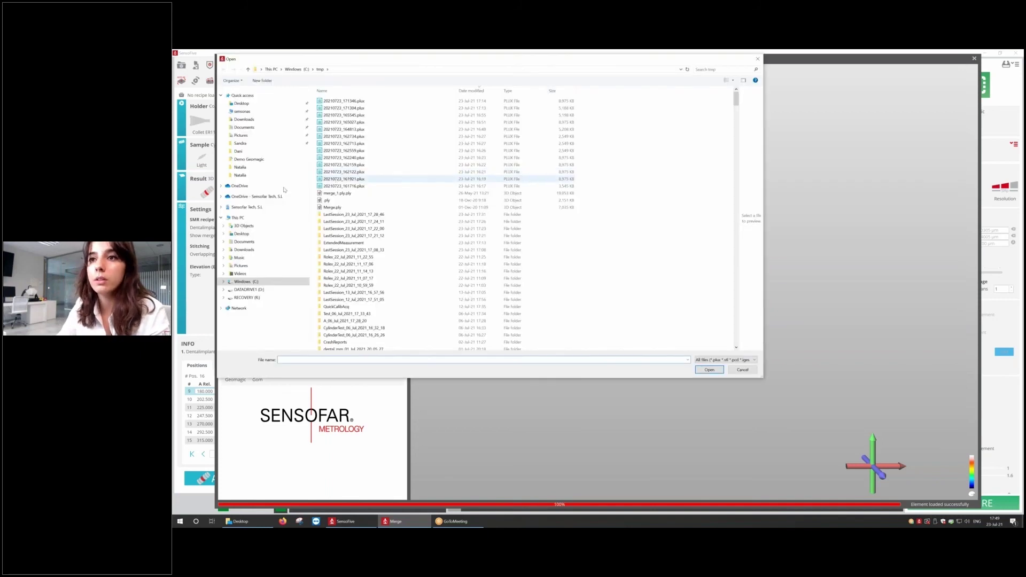
{"action": "left_click", "coordinate": [248, 103]}
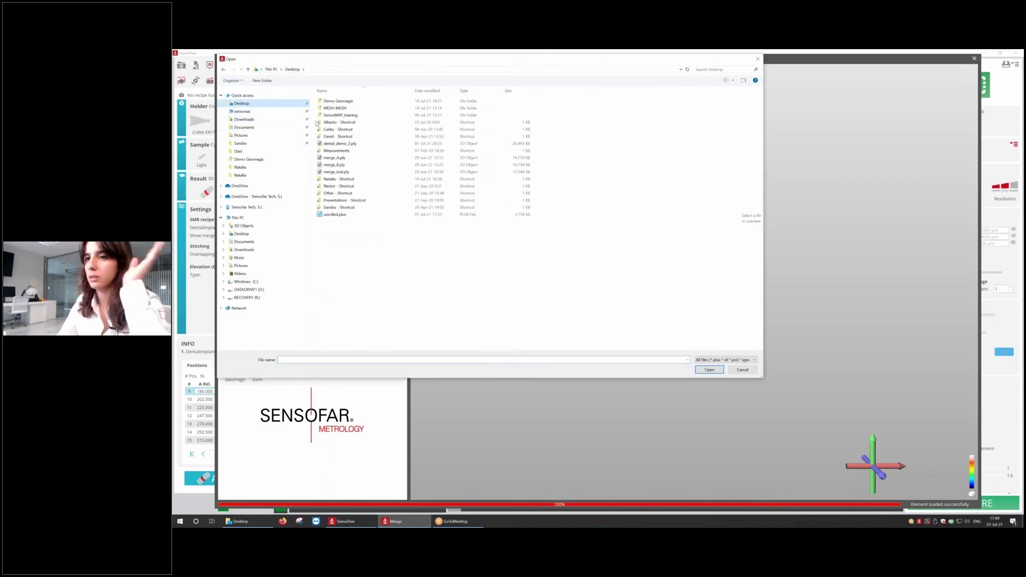
{"action": "left_click", "coordinate": [335, 157]}
{"action": "left_click", "coordinate": [709, 370]}
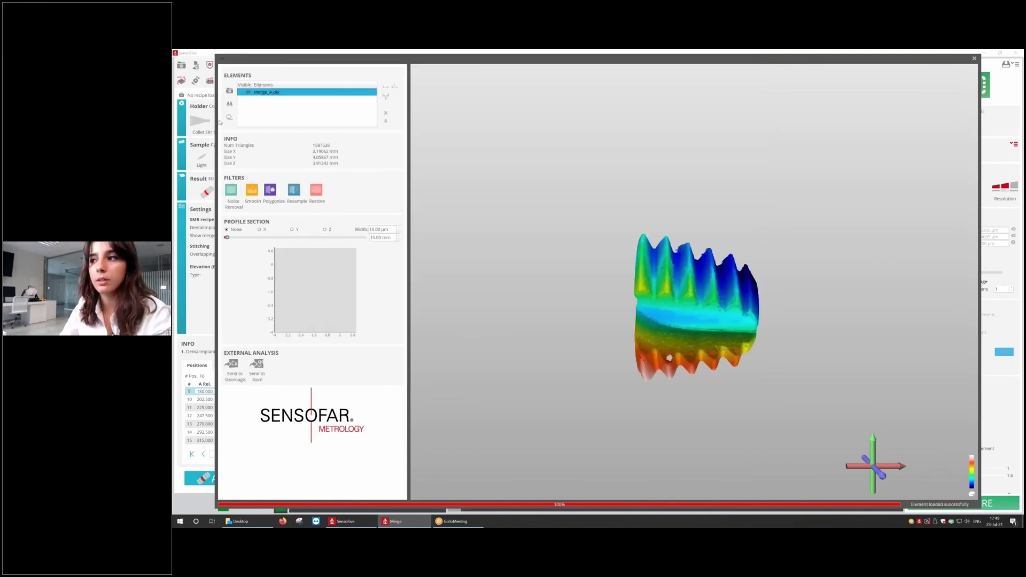
{"action": "left_click_drag", "start_coordinate": [615, 284], "coordinate": [729, 279]}
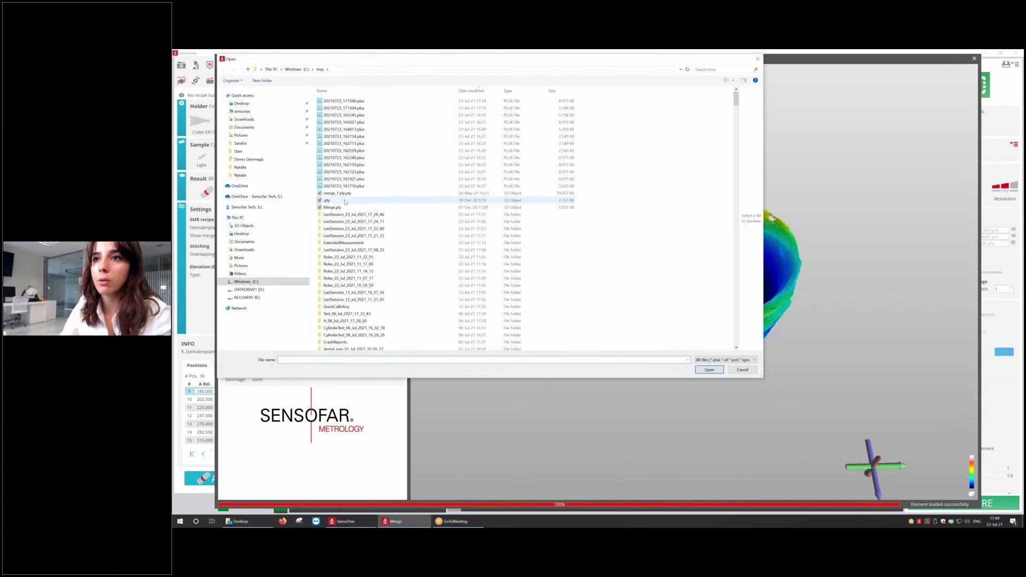
Add merge_B.ply from the Desktop folder as a second element alongside merge_A.ply
{"action": "left_click", "coordinate": [242, 104]}
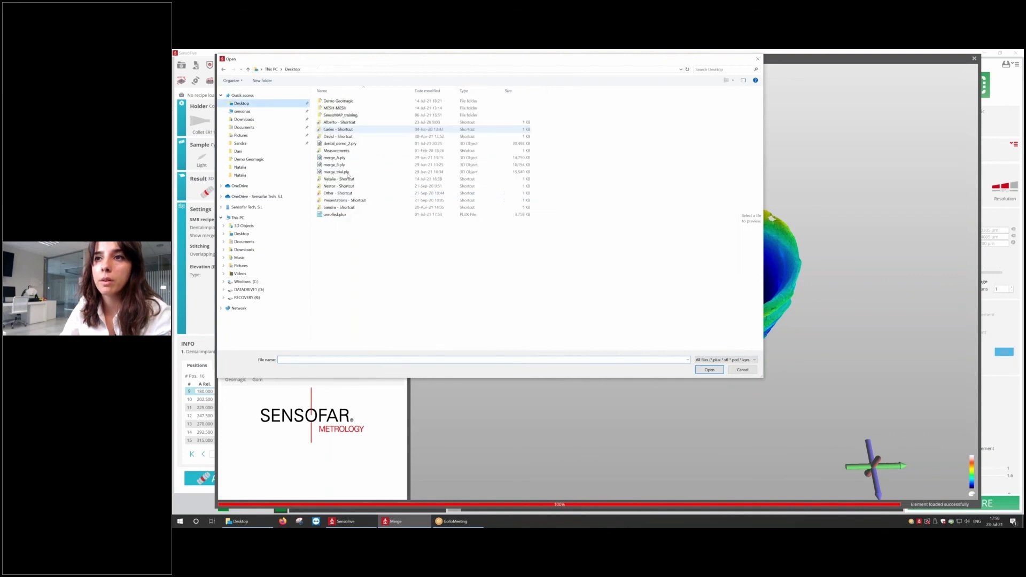
{"action": "left_click", "coordinate": [710, 369]}
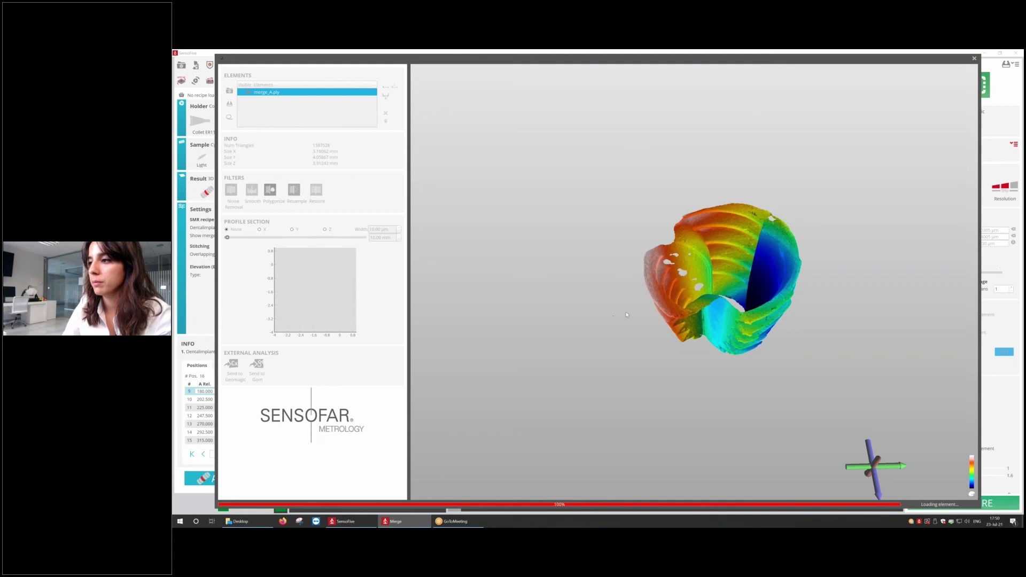
{"action": "left_click_drag", "start_coordinate": [627, 315], "coordinate": [708, 317]}
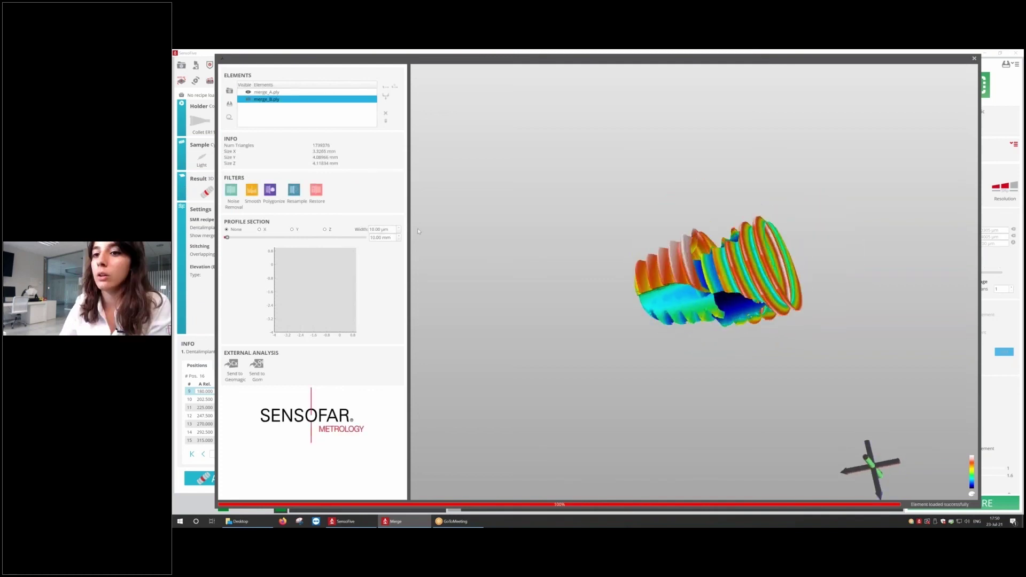
Start the registration of the two elements, orient both to matching thread areas, and mark the first pair of corresponding points
{"action": "left_click", "coordinate": [395, 86]}
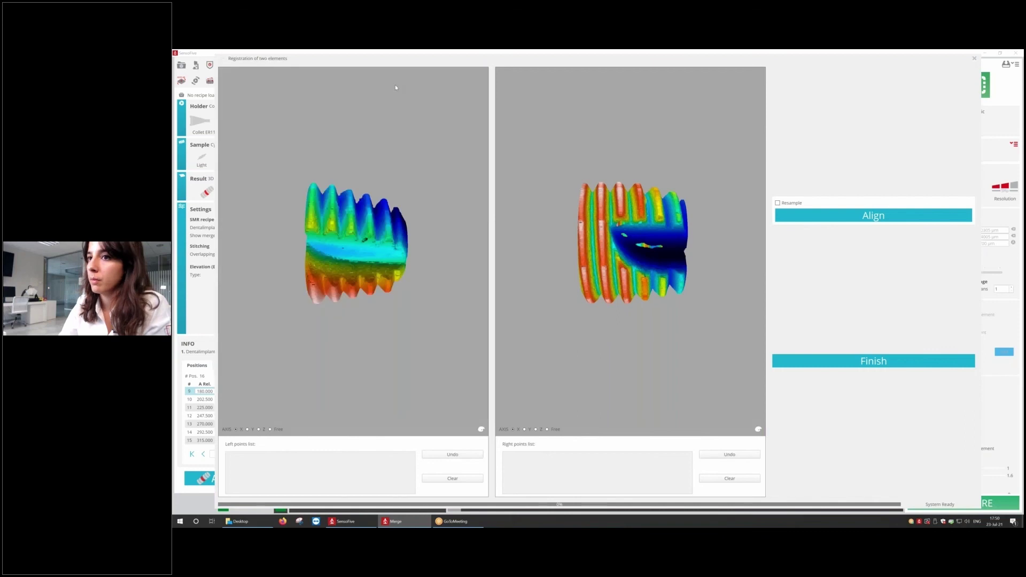
{"action": "left_click_drag", "start_coordinate": [353, 220], "coordinate": [373, 266]}
{"action": "left_click_drag", "start_coordinate": [651, 220], "coordinate": [579, 184]}
{"action": "mouse_move", "coordinate": [321, 241]}
{"action": "left_mouse_down"}
{"action": "mouse_move", "coordinate": [327, 227]}
{"action": "mouse_move", "coordinate": [368, 211]}
{"action": "left_mouse_up"}
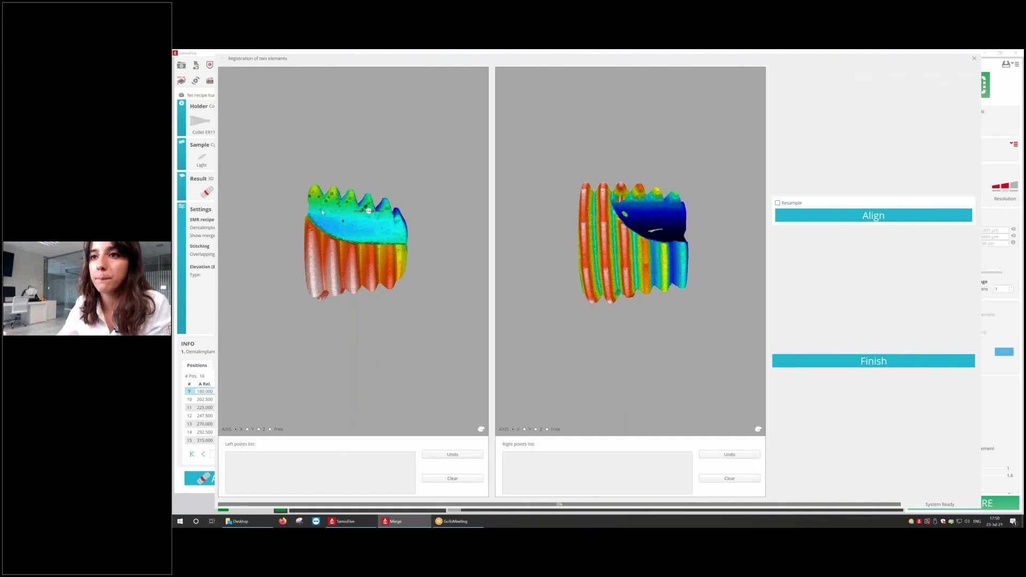
{"action": "left_click_drag", "start_coordinate": [343, 233], "coordinate": [347, 277]}
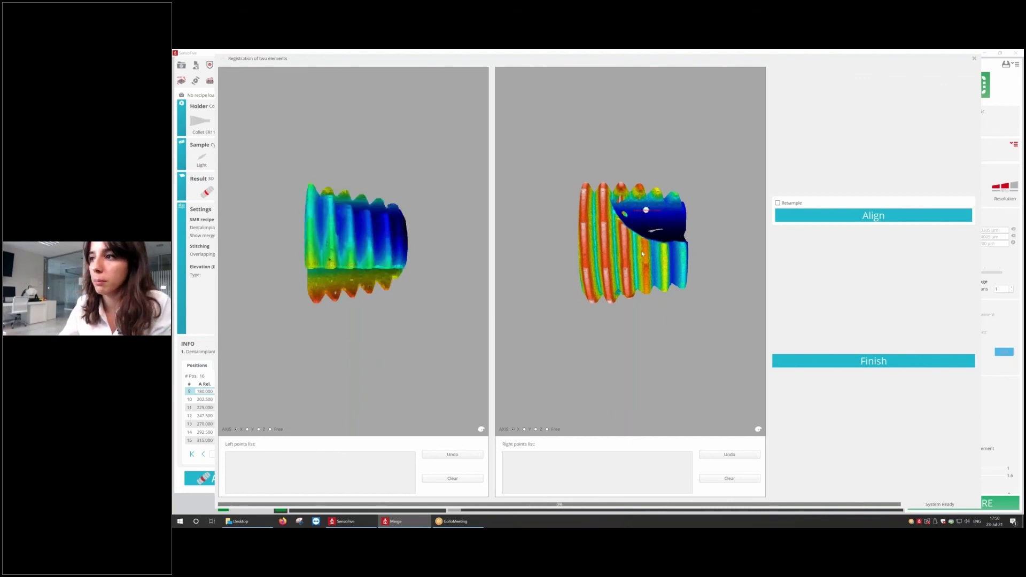
{"action": "left_click_drag", "start_coordinate": [646, 210], "coordinate": [642, 254]}
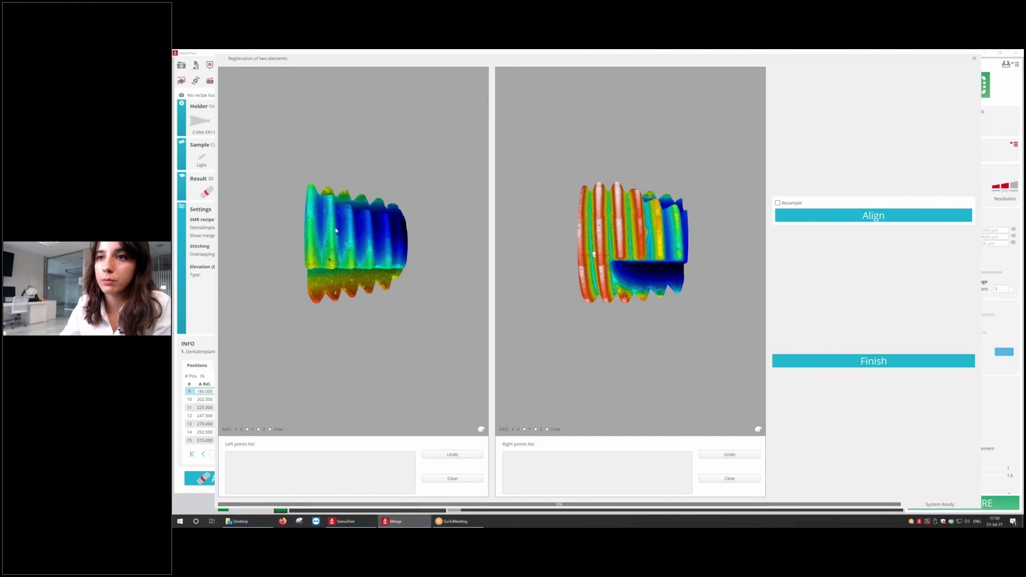
{"action": "left_click_drag", "start_coordinate": [335, 231], "coordinate": [332, 217]}
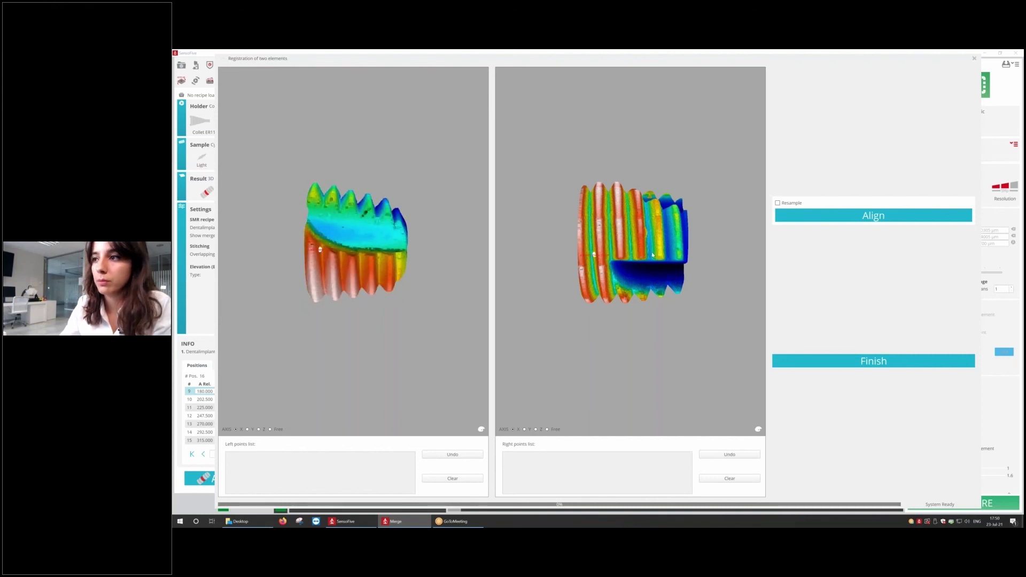
{"action": "left_click_drag", "start_coordinate": [652, 255], "coordinate": [650, 247]}
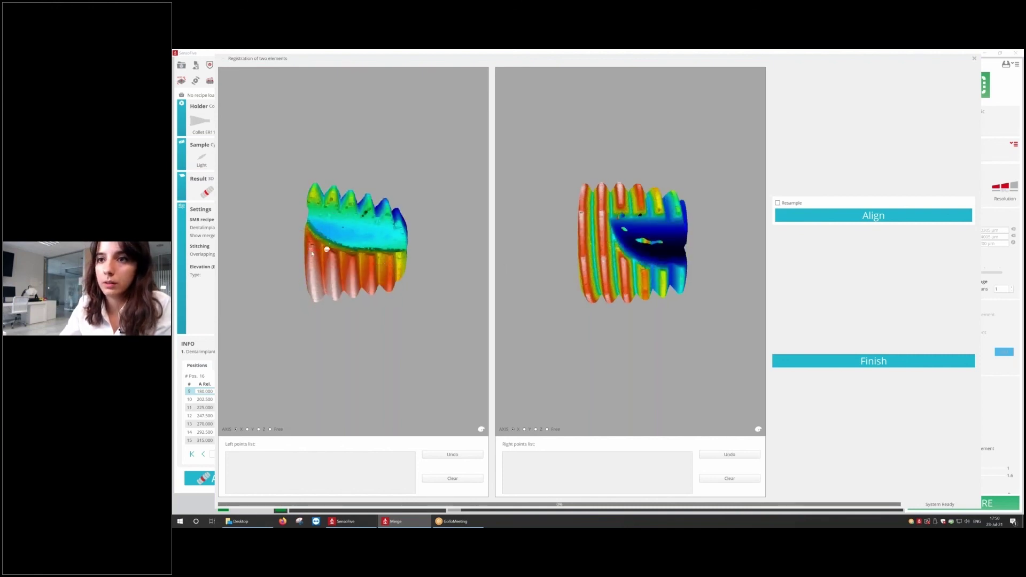
{"action": "left_click", "coordinate": [311, 252]}
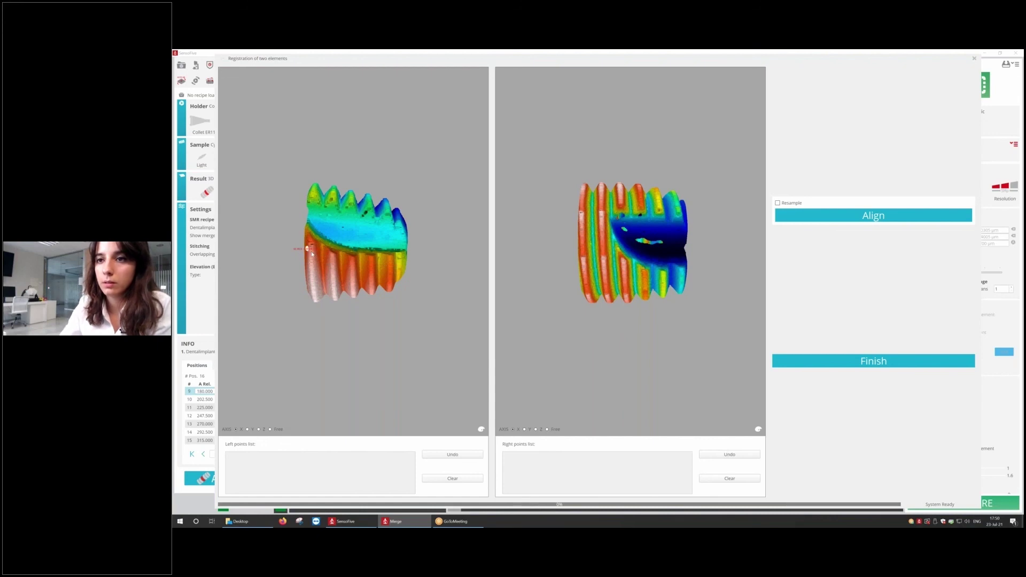
{"action": "left_click", "coordinate": [310, 251]}
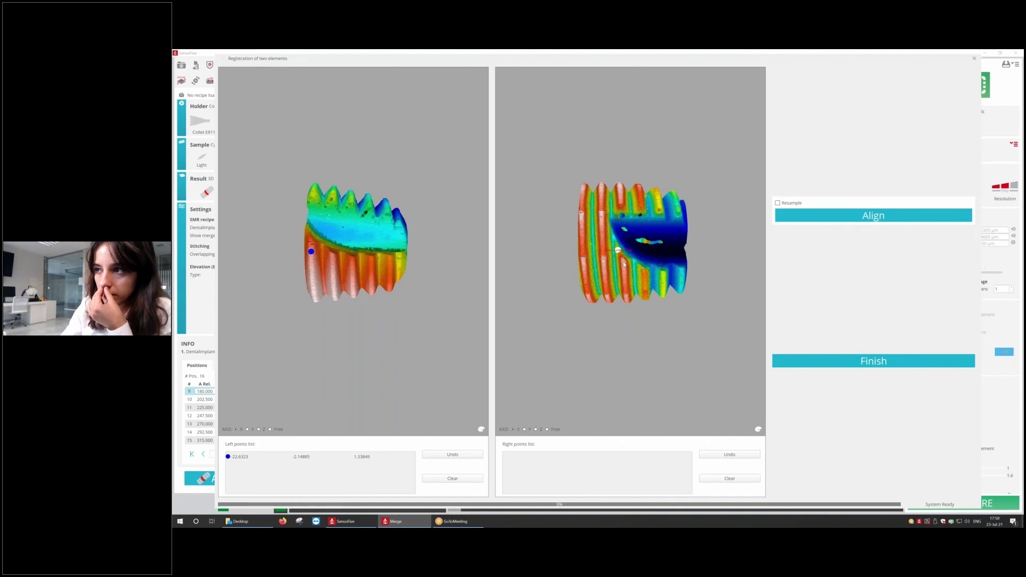
{"action": "left_click", "coordinate": [624, 265]}
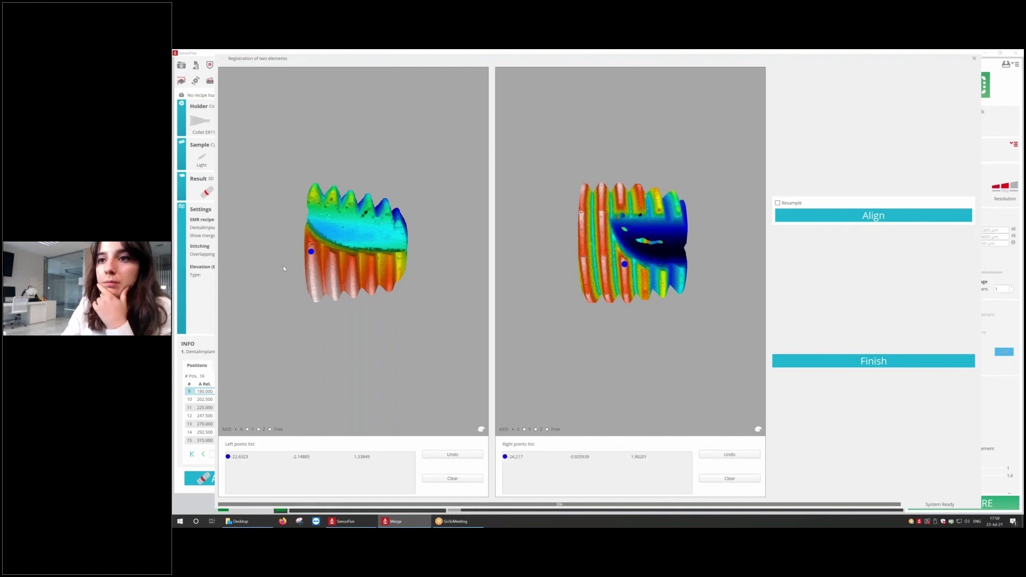
Mark the second and third pairs of corresponding points on the two implant meshes, on different sides of the thread
{"action": "left_click", "coordinate": [349, 211]}
{"action": "left_click_drag", "start_coordinate": [644, 221], "coordinate": [651, 241]}
{"action": "mouse_move", "coordinate": [365, 260]}
{"action": "left_mouse_down"}
{"action": "mouse_move", "coordinate": [368, 244]}
{"action": "mouse_move", "coordinate": [359, 253]}
{"action": "left_mouse_up"}
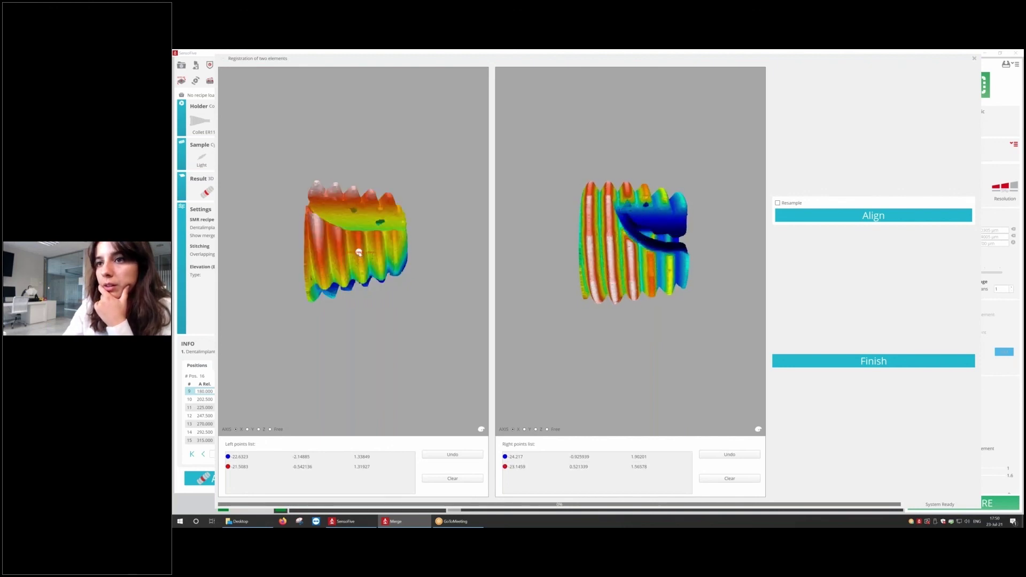
{"action": "left_click_drag", "start_coordinate": [585, 279], "coordinate": [629, 249]}
{"action": "left_click_drag", "start_coordinate": [353, 267], "coordinate": [347, 225]}
{"action": "left_click", "coordinate": [330, 226]}
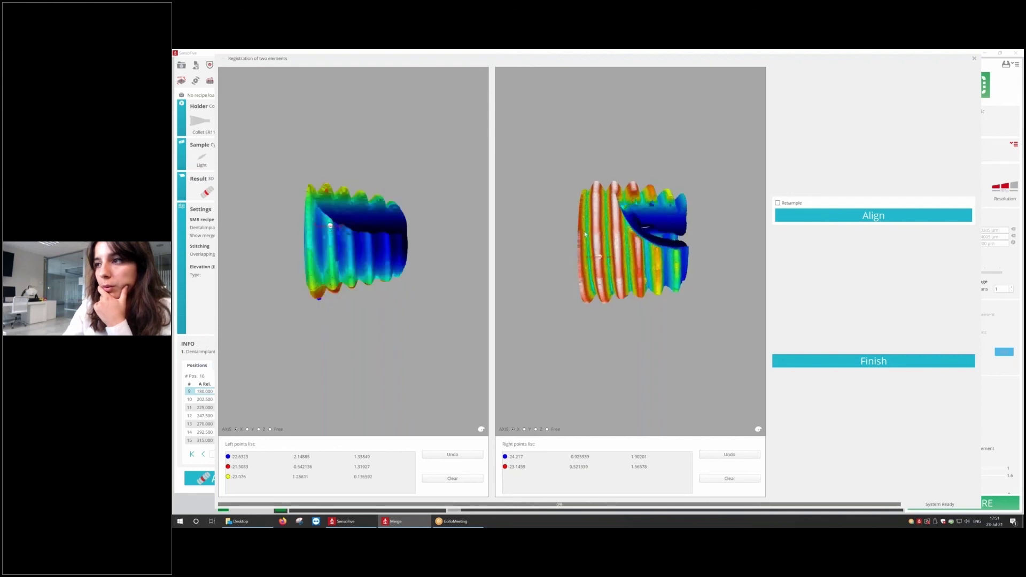
{"action": "left_click", "coordinate": [639, 247]}
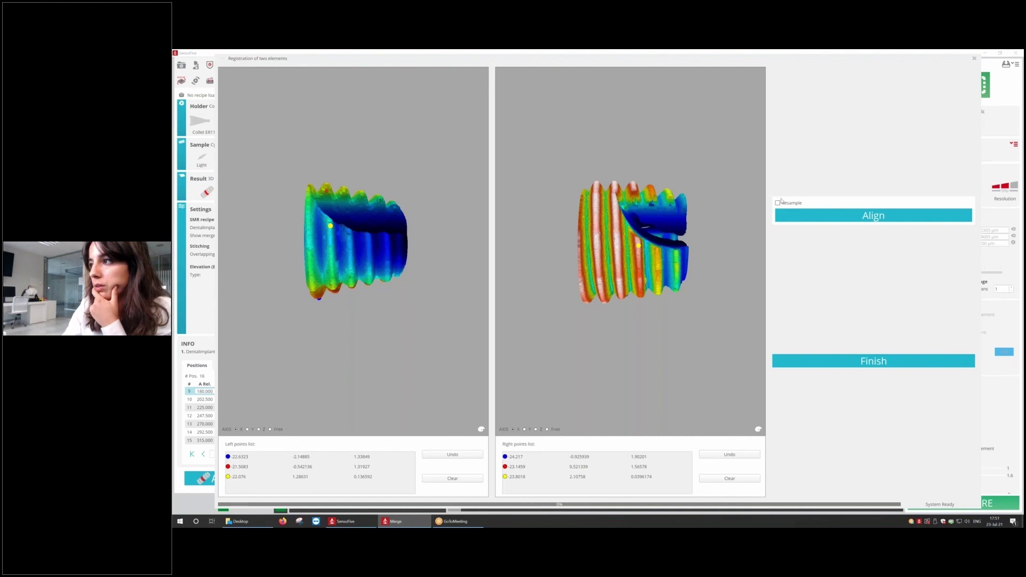
Align the two elements using the three point pairs, without resampling, and inspect the aligned preview from another side
{"action": "left_click", "coordinate": [873, 216]}
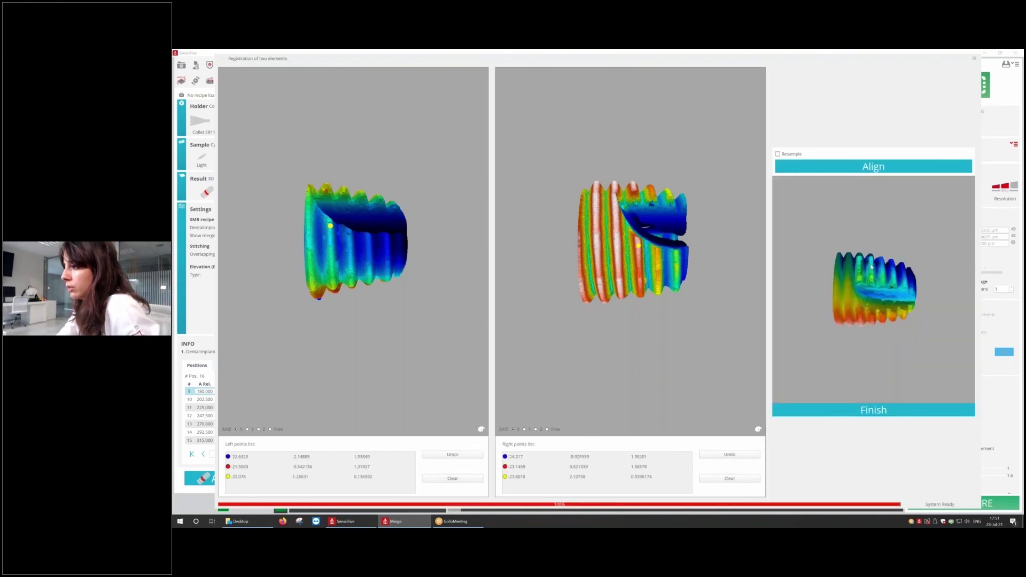
{"action": "left_click_drag", "start_coordinate": [871, 266], "coordinate": [838, 259]}
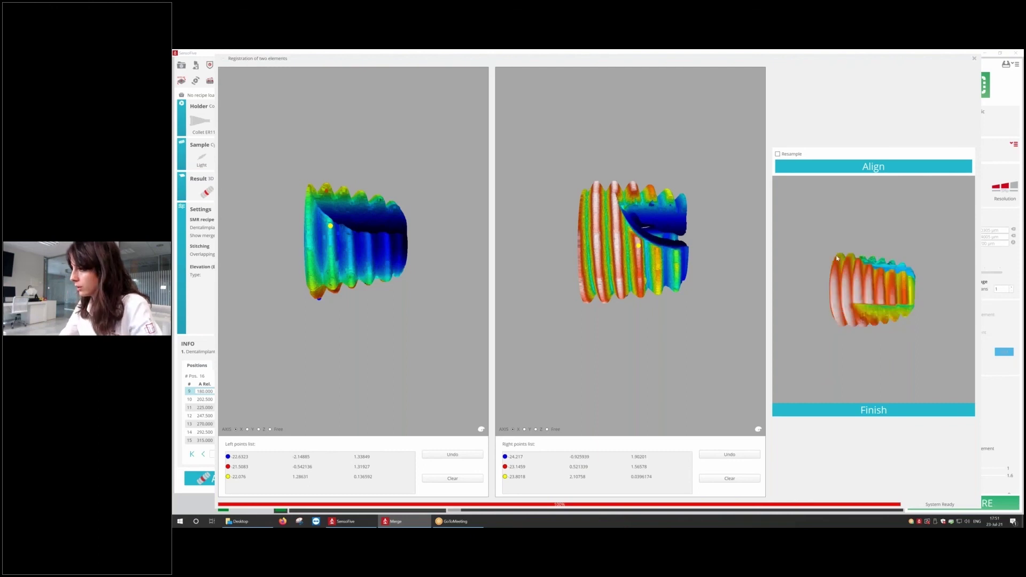